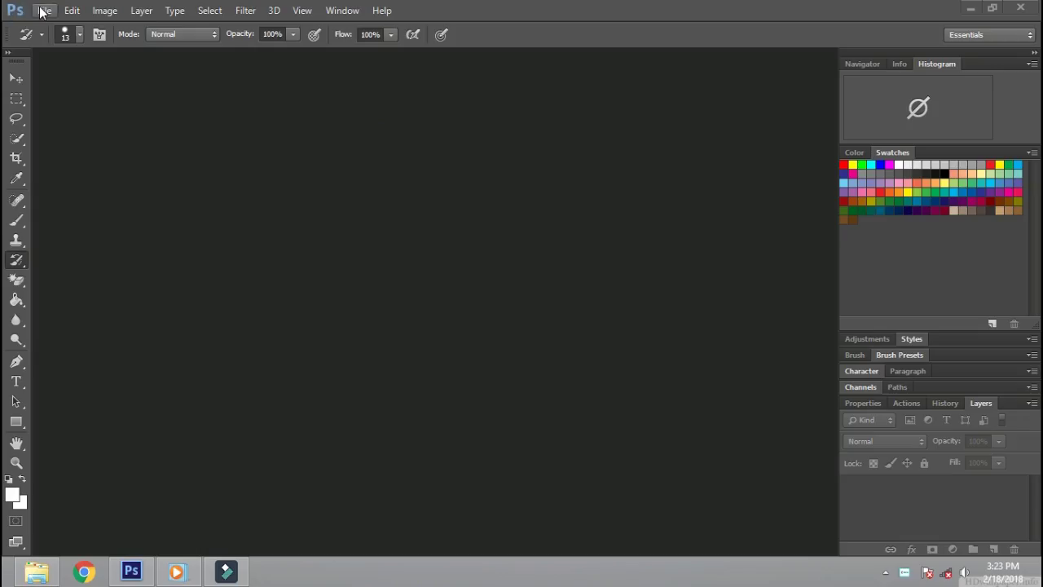
Step: Open IMG_20180217_165413.jpg from the Desktop, browsing the files in Large icons view
click(43, 11)
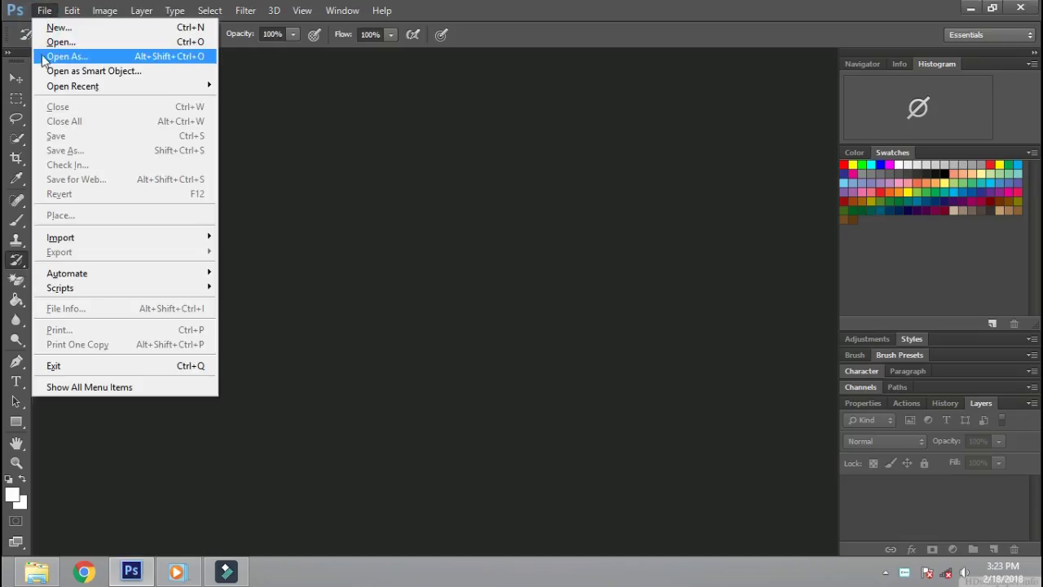
click(63, 43)
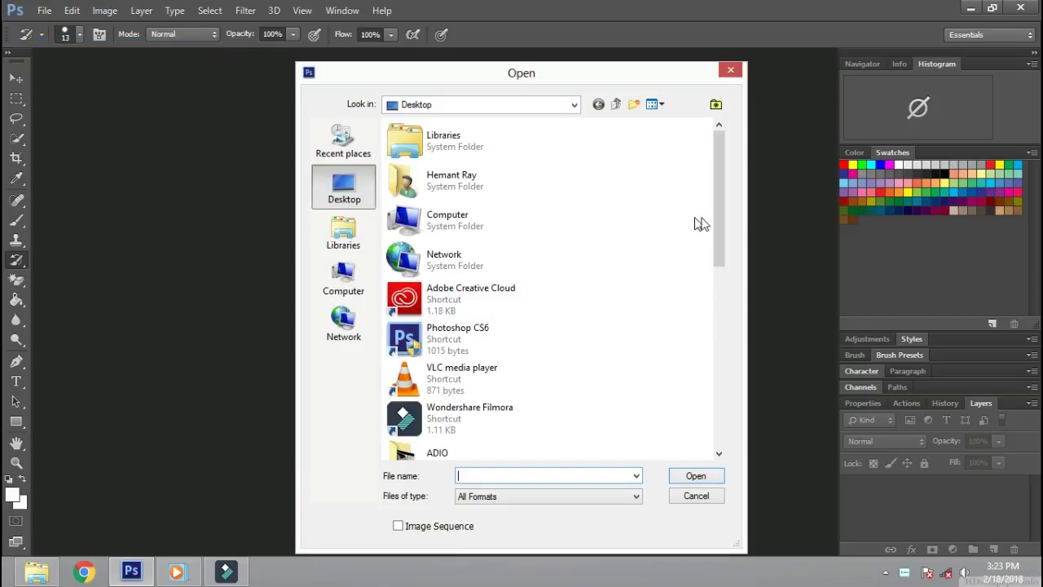
scroll(717, 231, down, 2)
scroll(680, 168, down, 3)
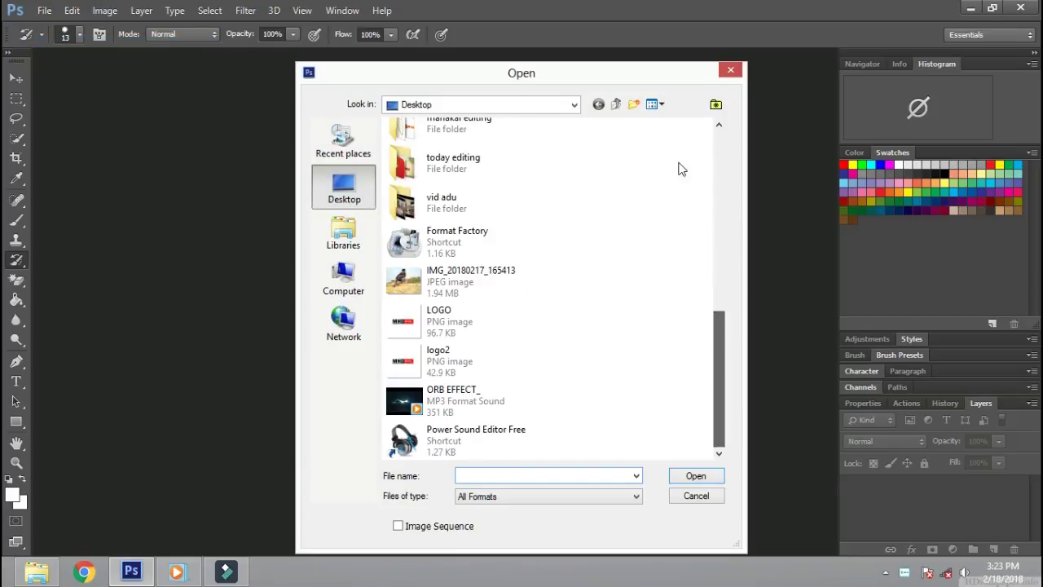
click(656, 104)
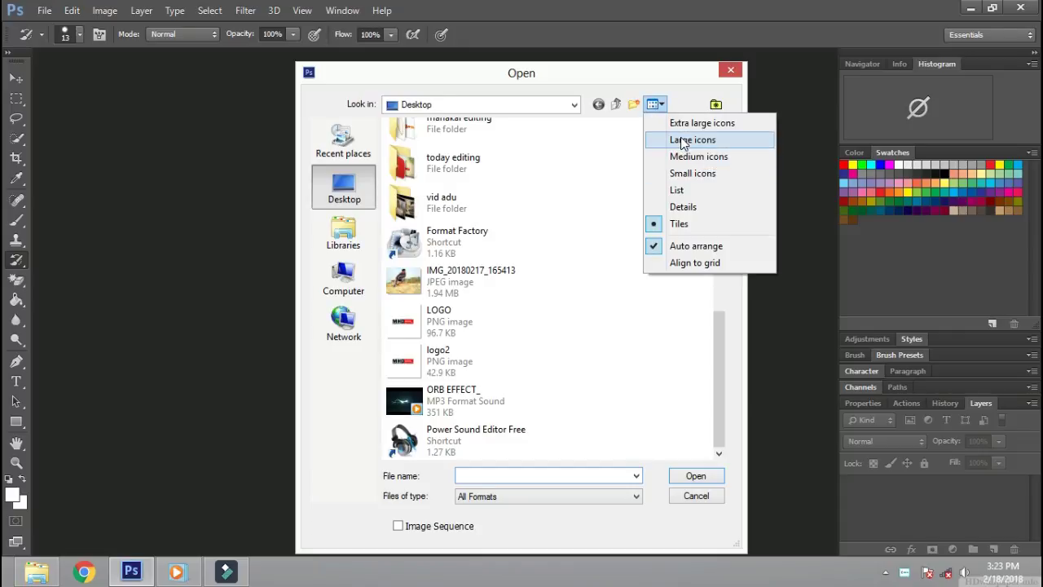
click(684, 139)
drag(722, 218, 715, 335)
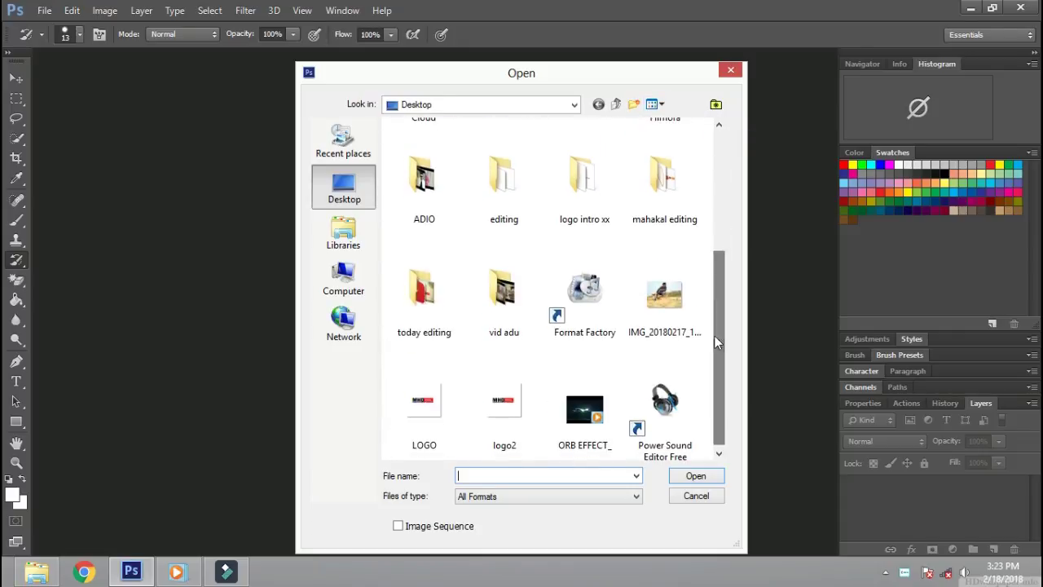
double_click(676, 302)
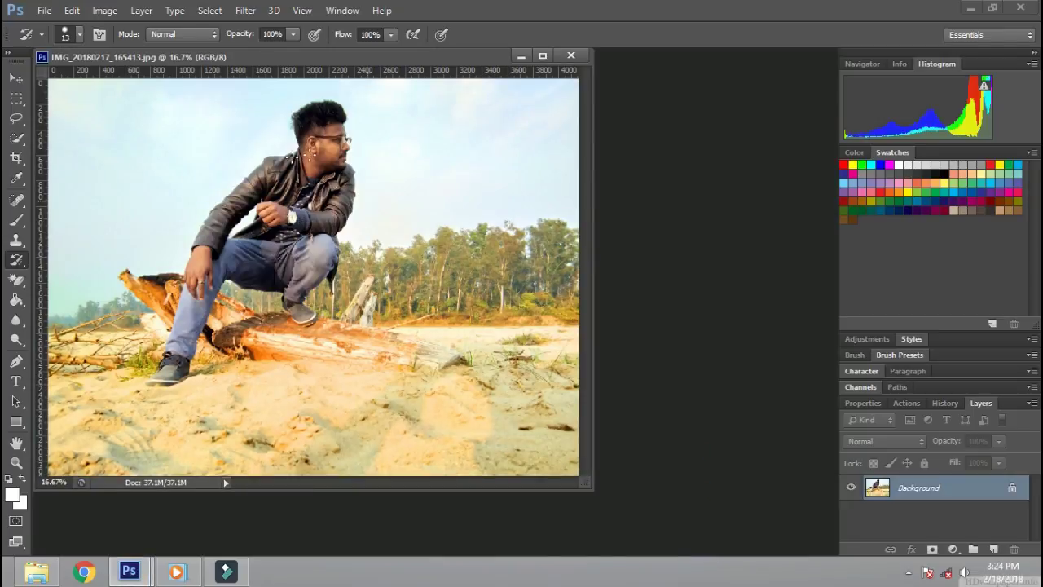
Step: Enlarge the document window, try lowering saturation in Hue/Saturation, and zoom out to the whole photo
drag(594, 489, 715, 519)
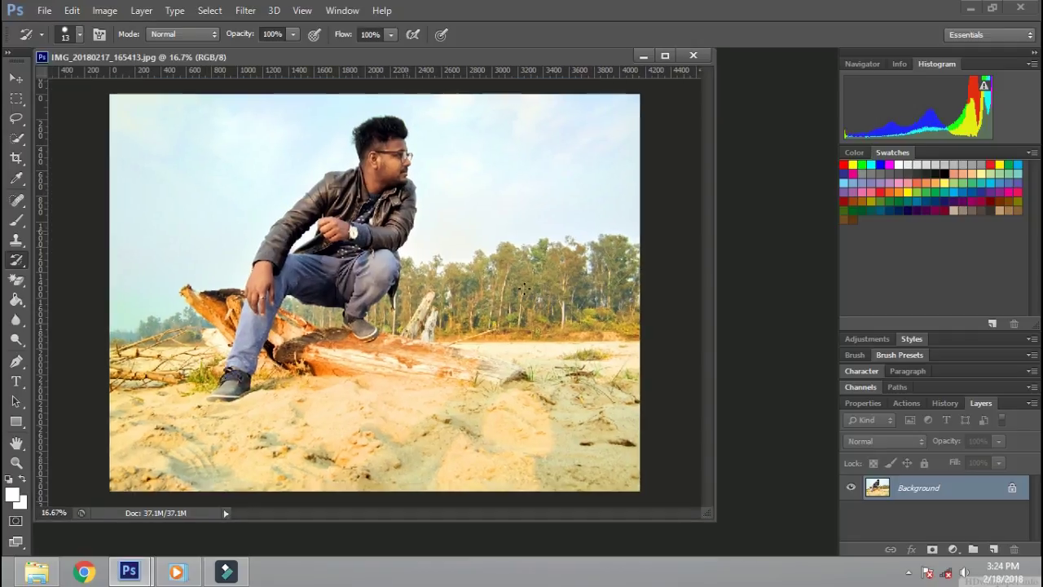
key(ctrl+u)
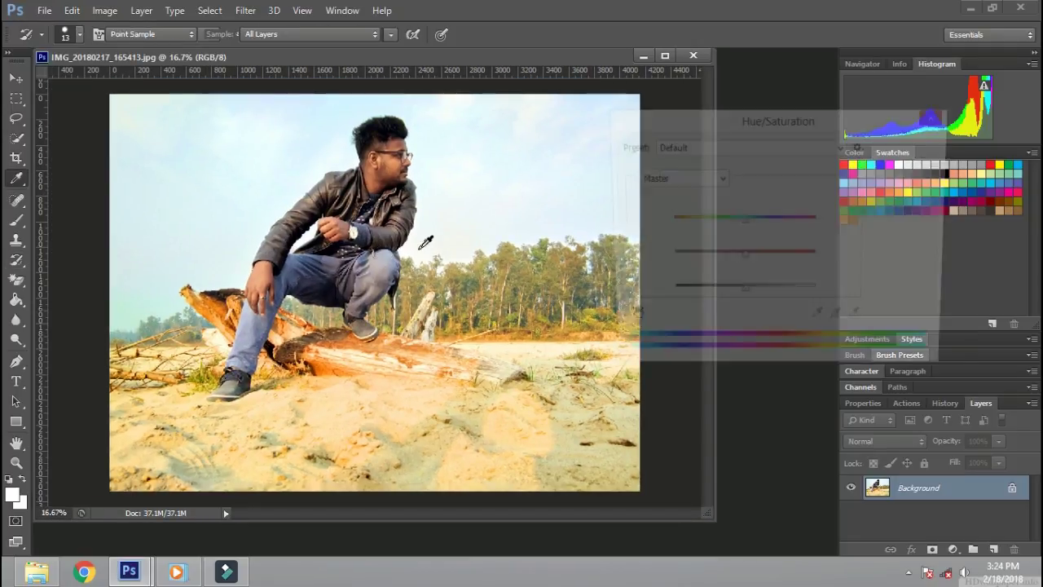
drag(761, 259, 705, 258)
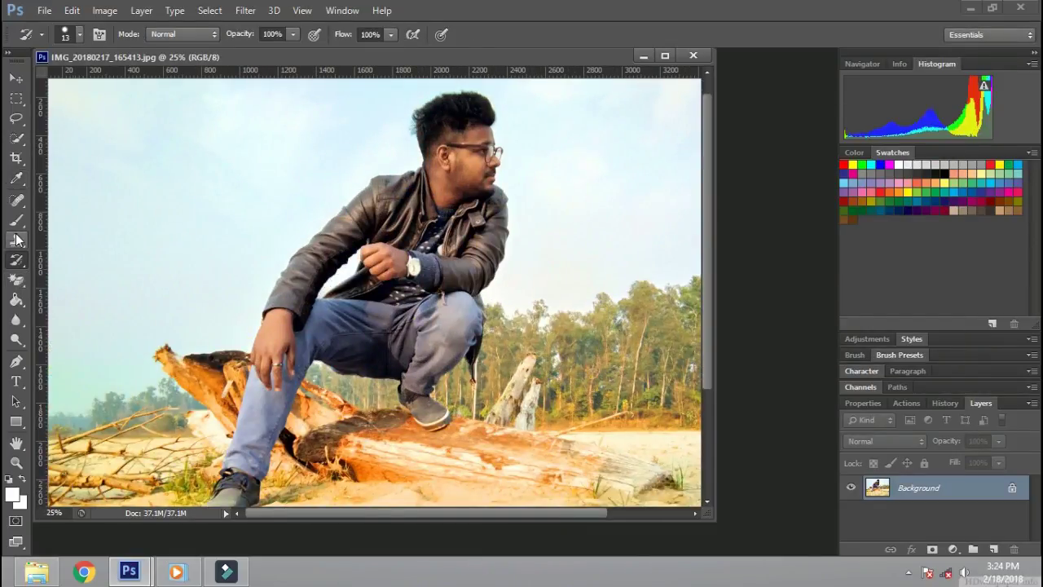
key(ctrl+minus)
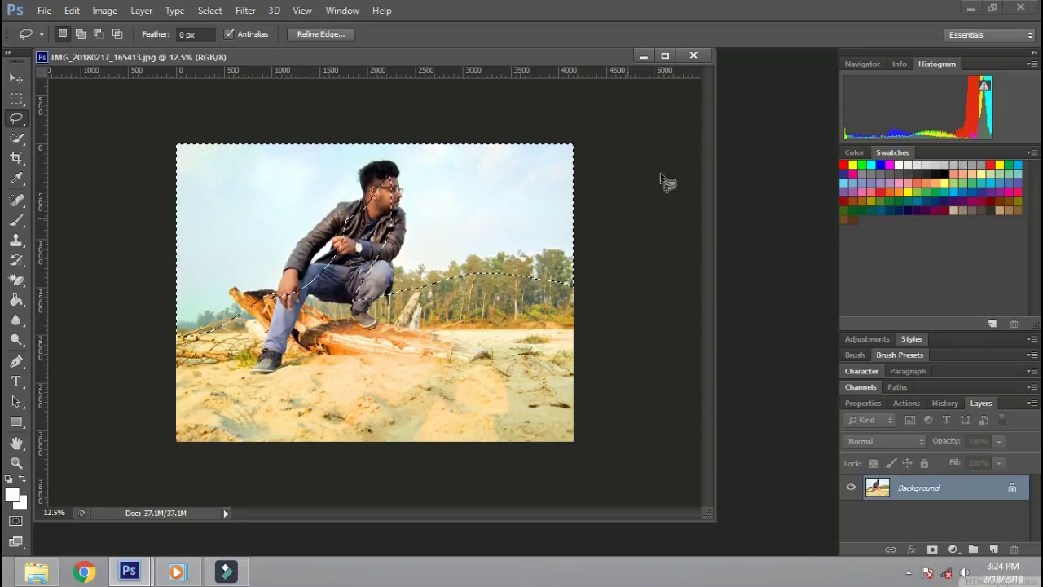
Step: Raise the selected area's saturation, then darken it with a pulled-down RGB curve
key(ctrl+u)
drag(743, 257, 773, 259)
click(911, 146)
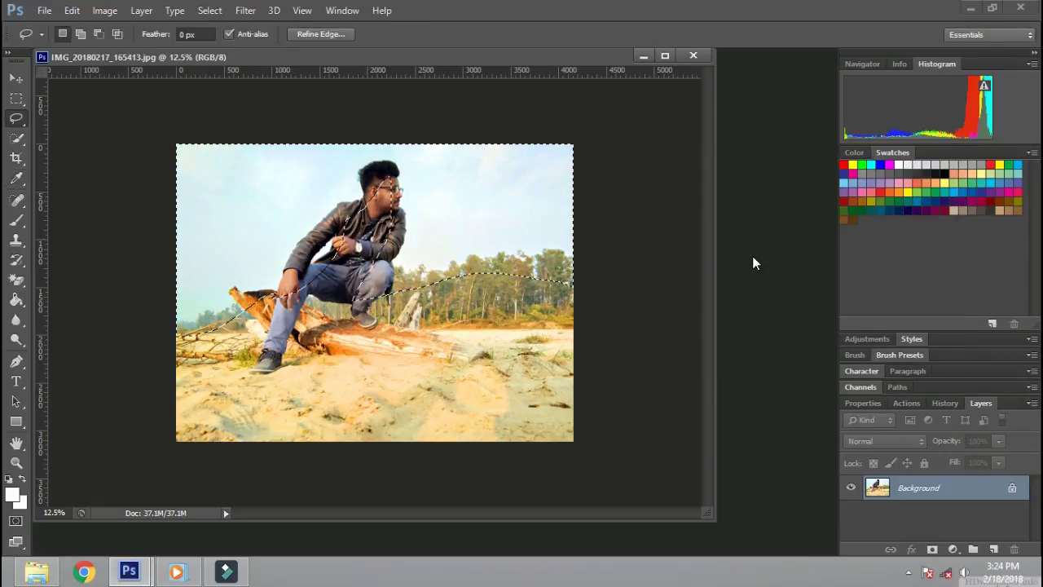
key(ctrl+m)
drag(794, 254, 823, 271)
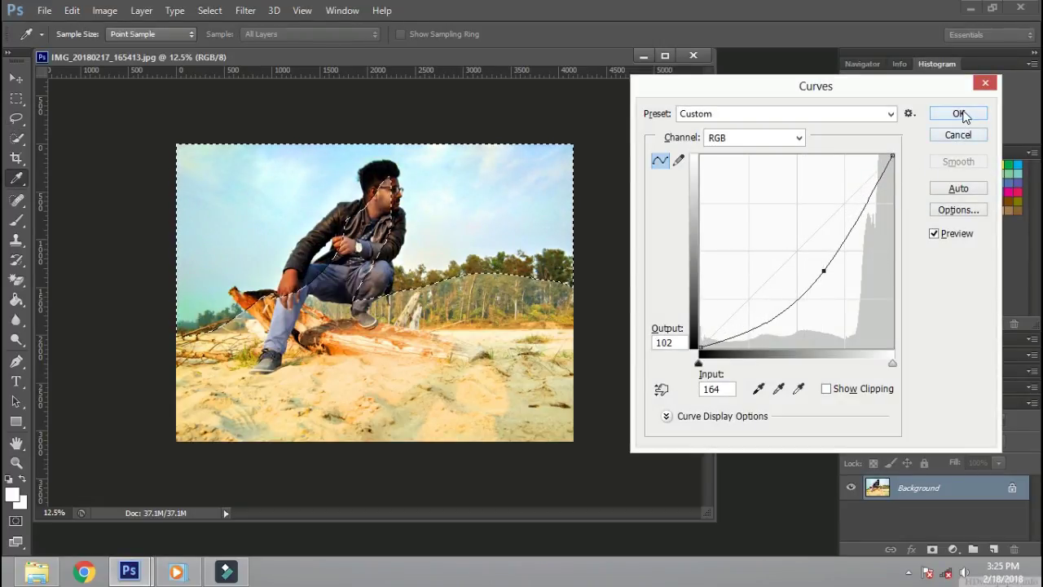
click(957, 113)
Step: Boost saturation further to +47, then deselect and zoom in
key(ctrl+u)
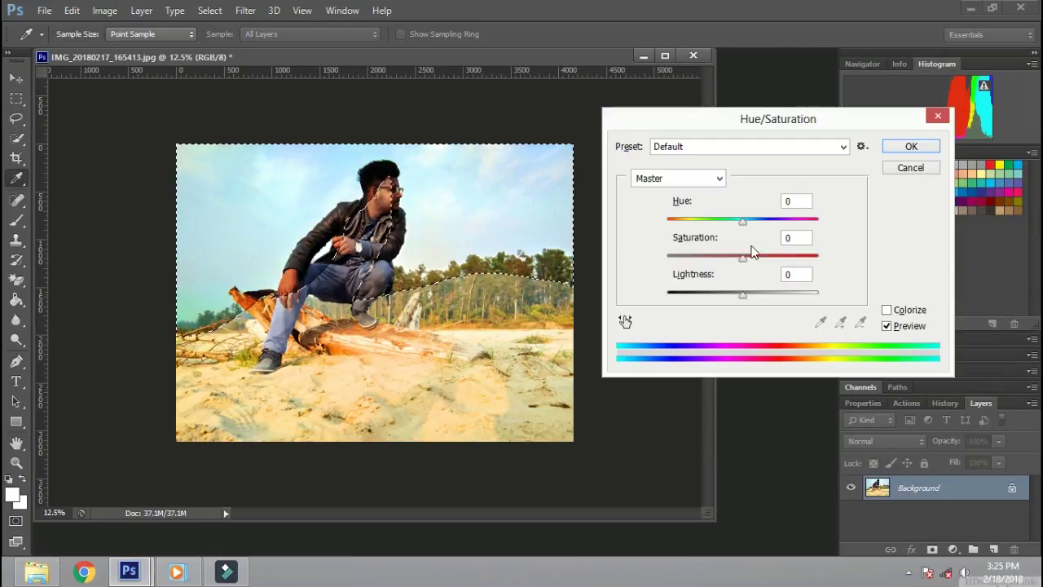
drag(743, 256, 780, 266)
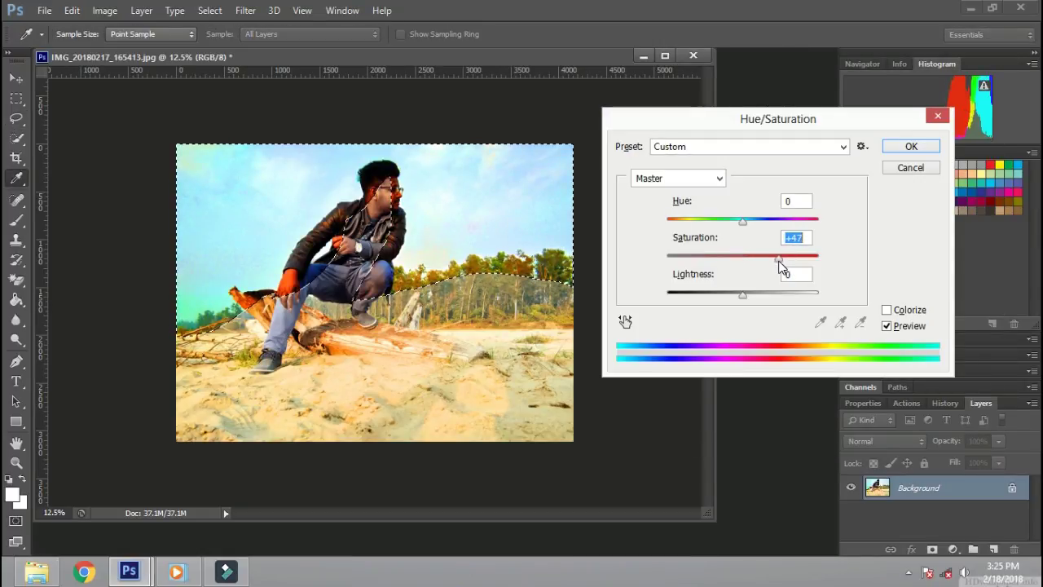
click(911, 146)
key(m)
key(ctrl+d)
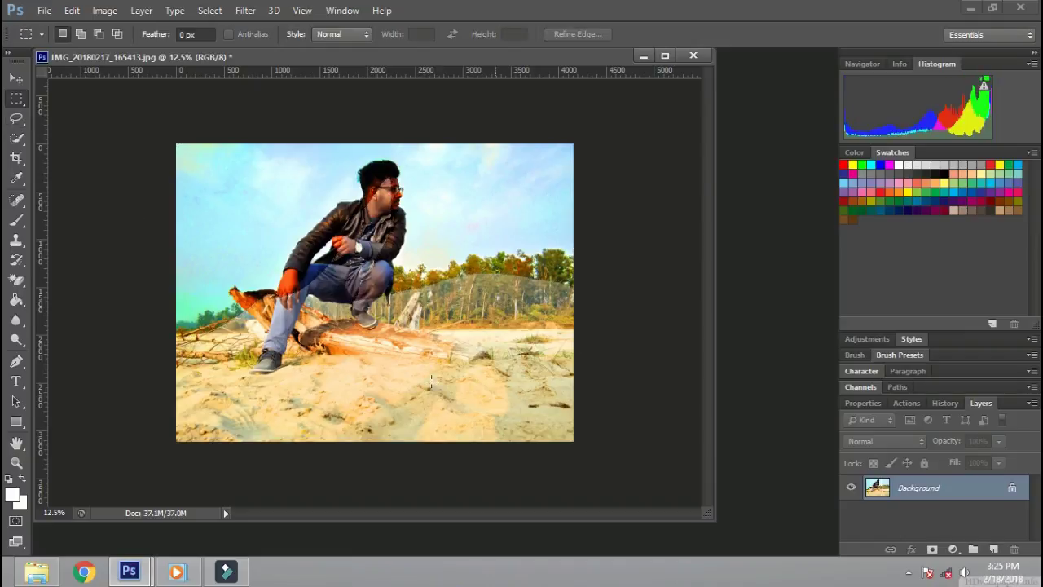
key(ctrl+plus)
Step: Select the History Brush and reset the brush presets to the defaults
scroll(438, 301, up, 1)
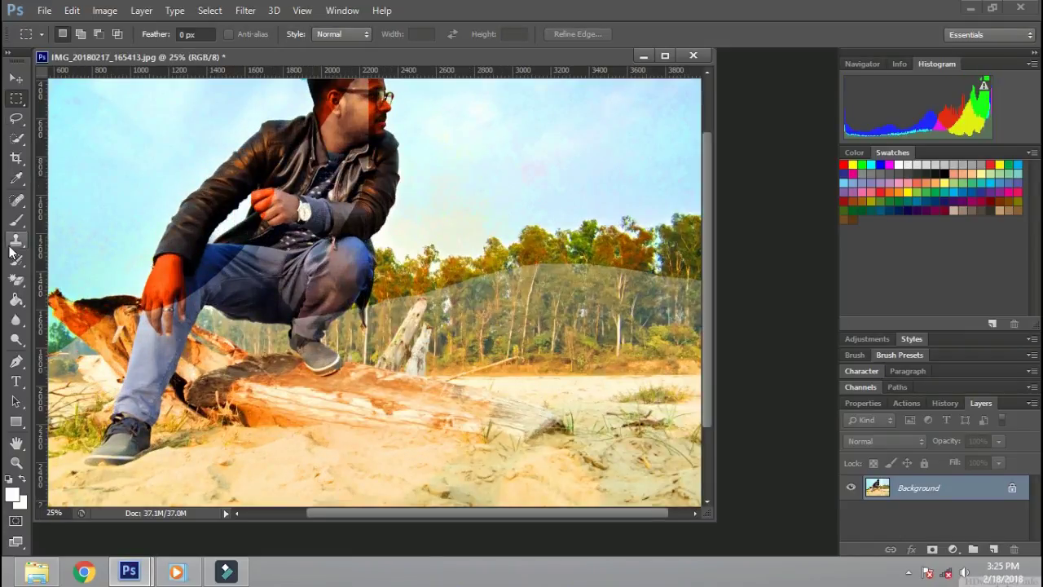
key(y)
scroll(365, 267, up, 2)
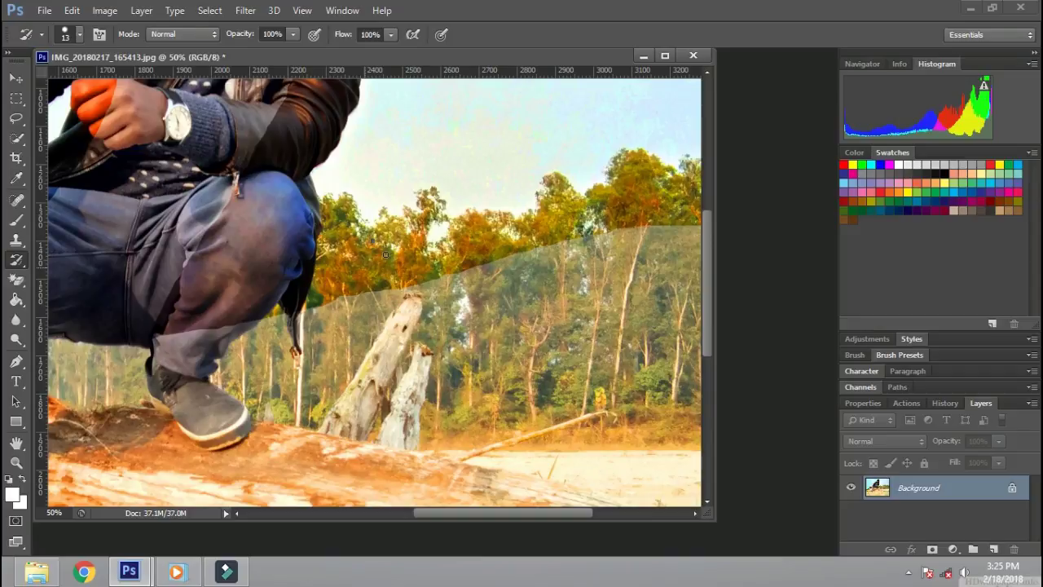
right_click(385, 255)
click(330, 249)
right_click(330, 249)
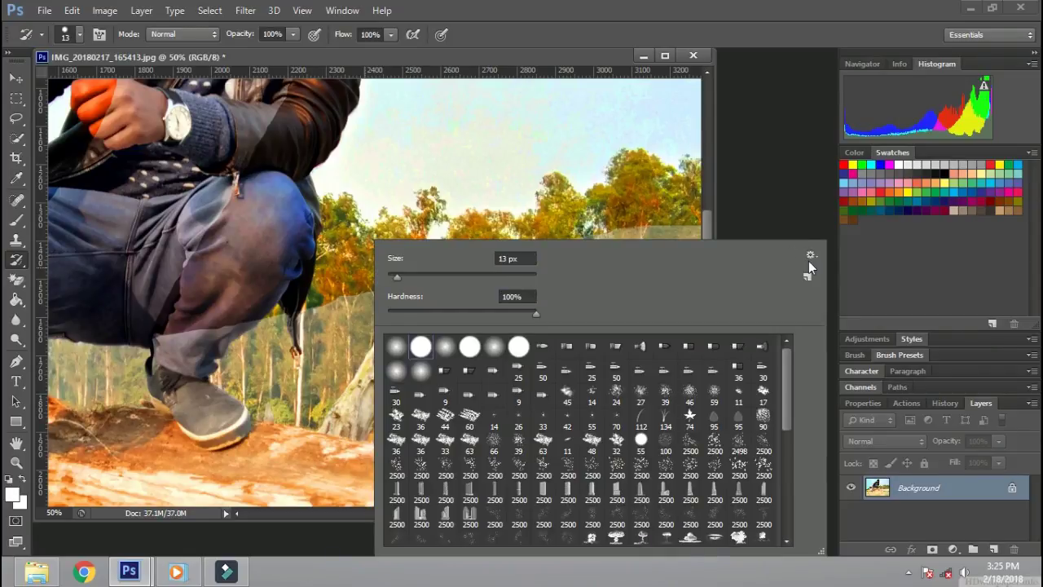
click(811, 256)
click(855, 278)
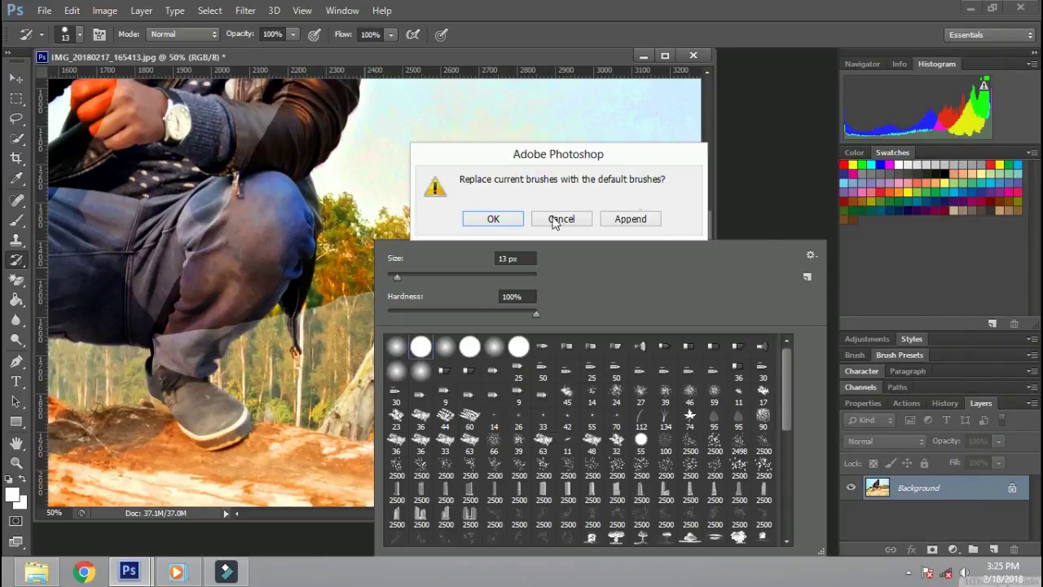
click(514, 220)
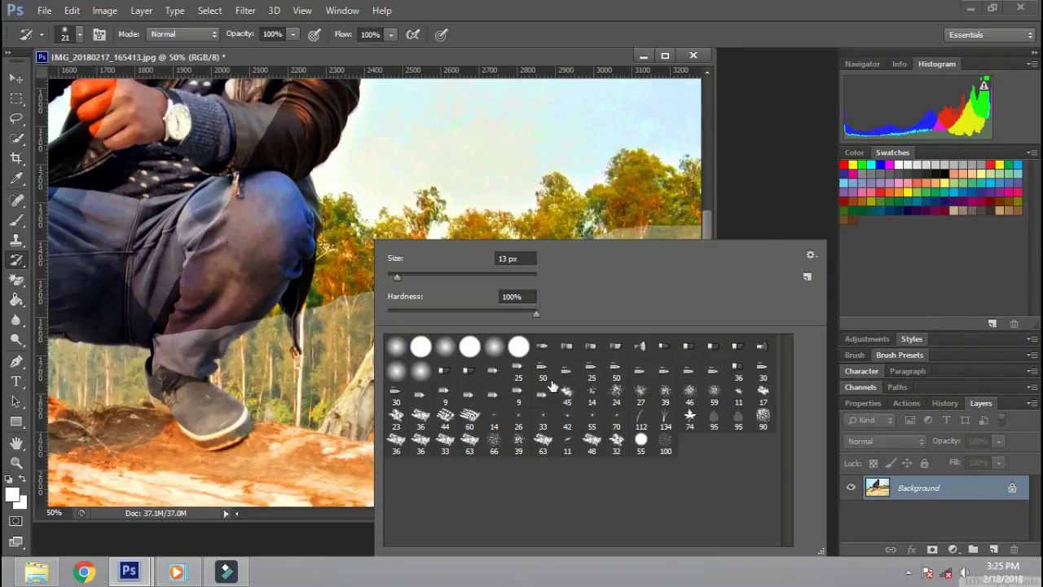
Step: Use a soft 101 px History Brush to paint away the hazy overlay over the trees
click(433, 277)
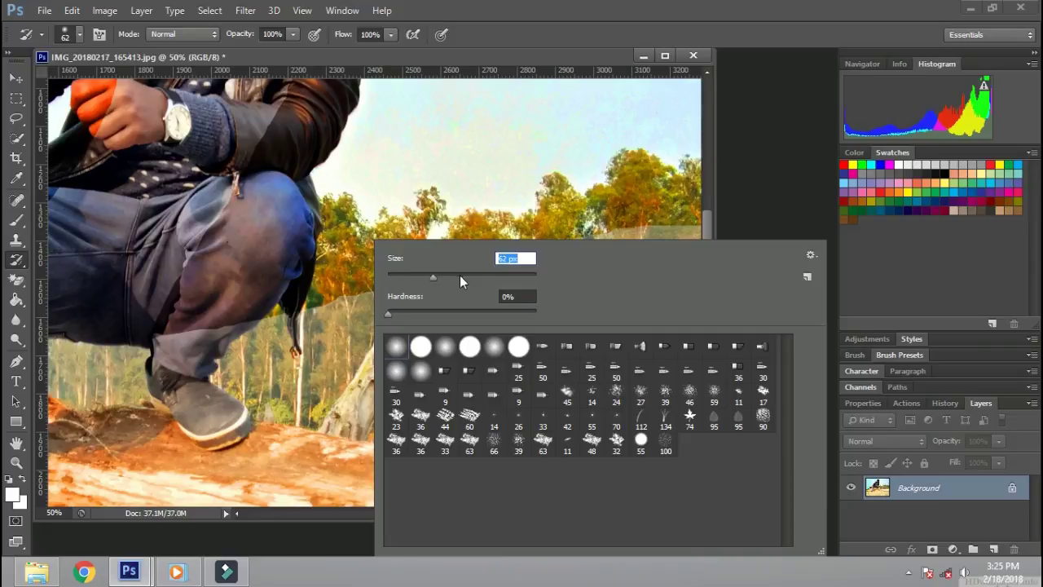
key(Return)
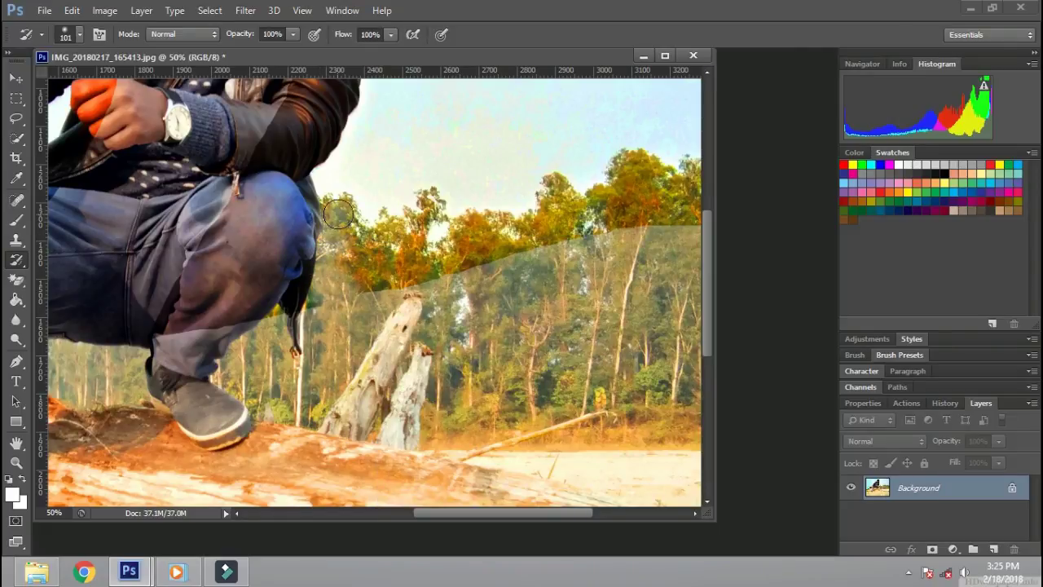
mouse_move(424, 244)
mouse_down()
mouse_move(302, 204)
mouse_move(473, 342)
mouse_up()
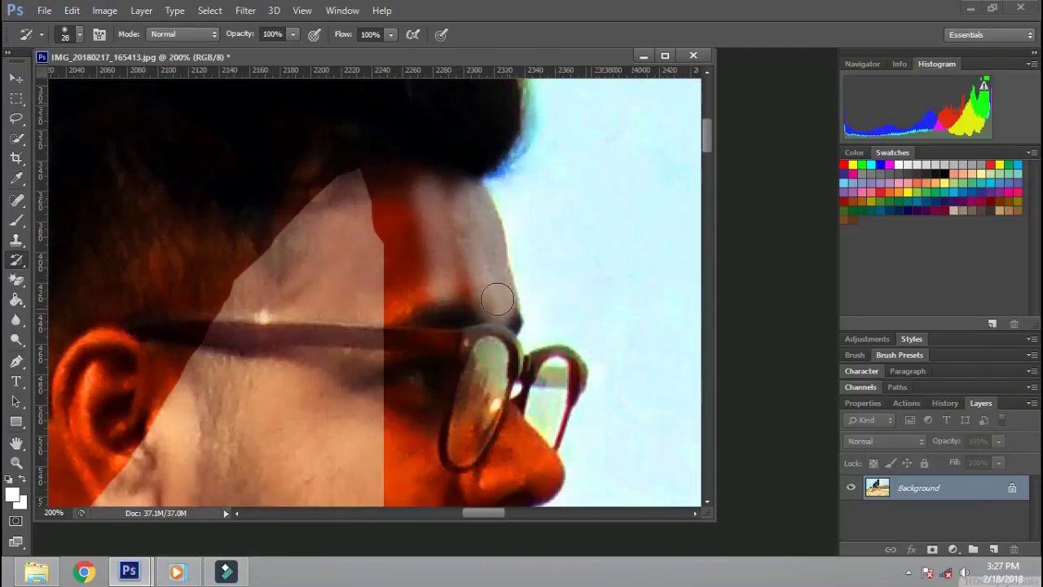
scroll(423, 340, down, 3)
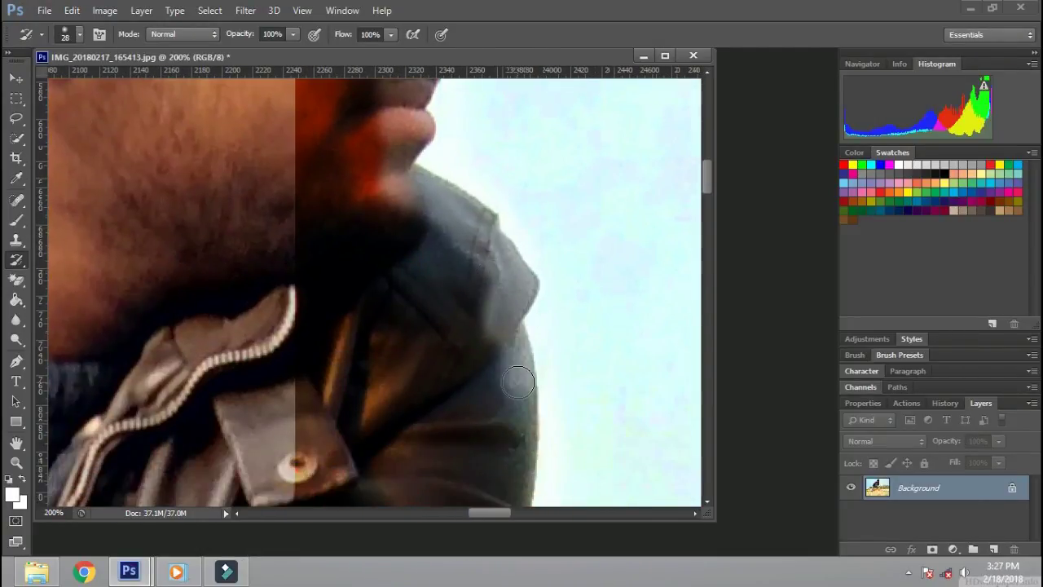
scroll(523, 405, down, 2)
scroll(489, 395, down, 2)
scroll(419, 380, down, 2)
scroll(440, 392, down, 3)
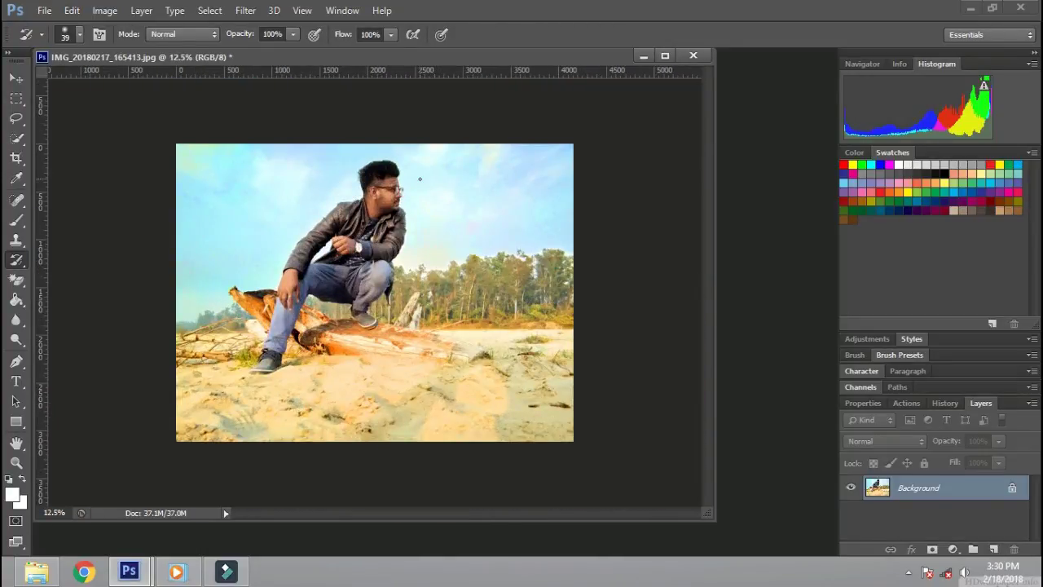
Step: Close the photo without saving and reopen the crouching-man image
key(ctrl+w)
click(497, 217)
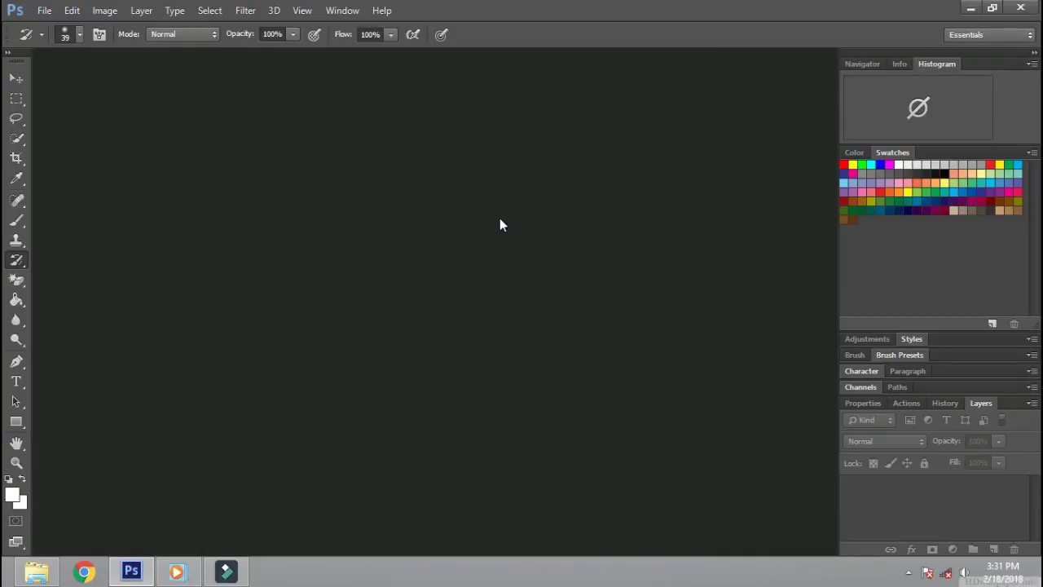
key(ctrl+o)
scroll(530, 310, down, 3)
double_click(664, 269)
Step: Darken the photo with a Curves point at input 153, output 110
key(ctrl+m)
drag(815, 233, 815, 265)
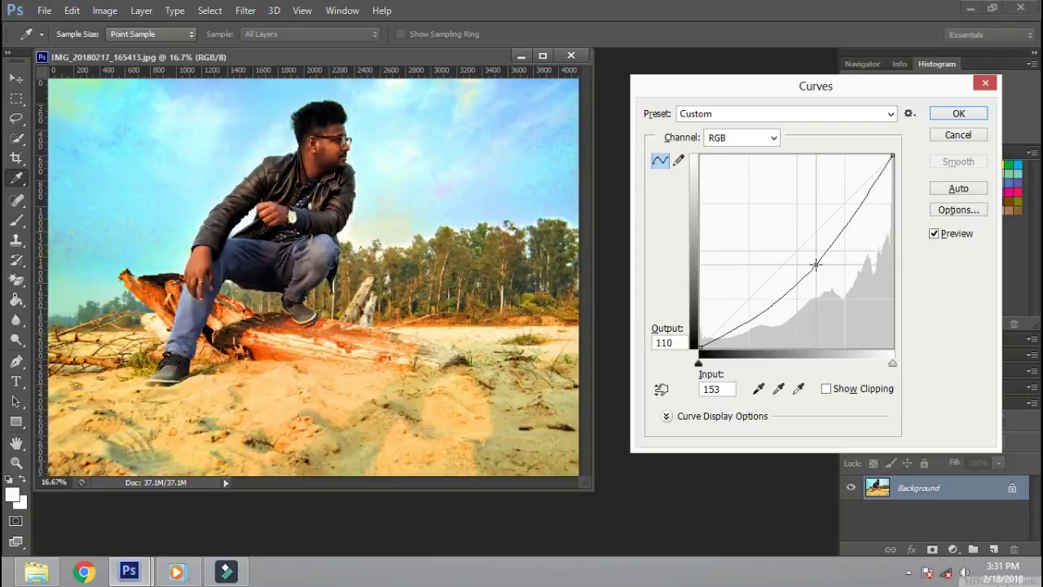
click(958, 114)
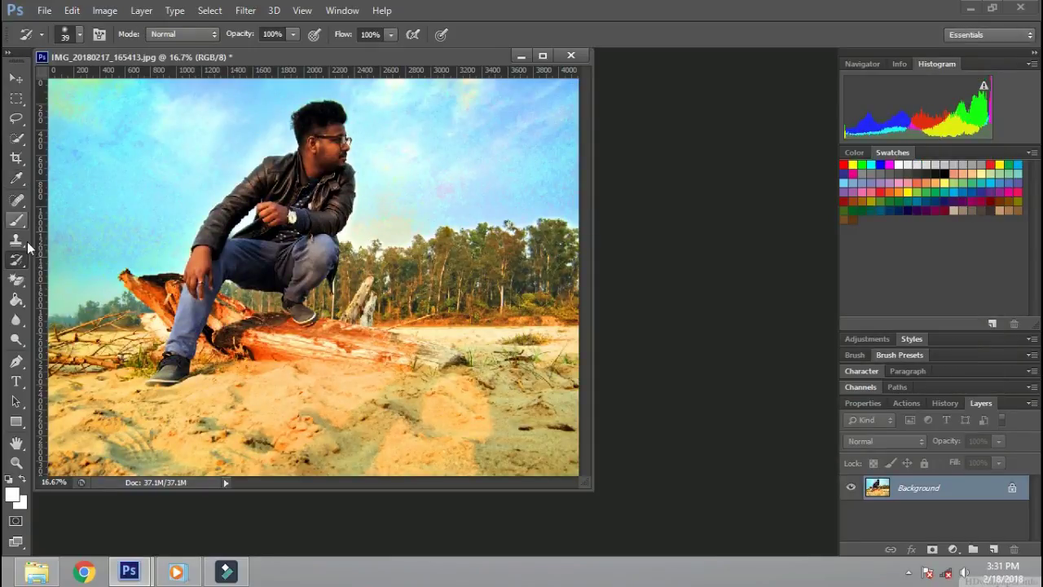
Step: Enlarge the History Brush to 60 px and then larger, and paint over the sky around the man
scroll(180, 263, up, 2)
scroll(180, 264, up, 3)
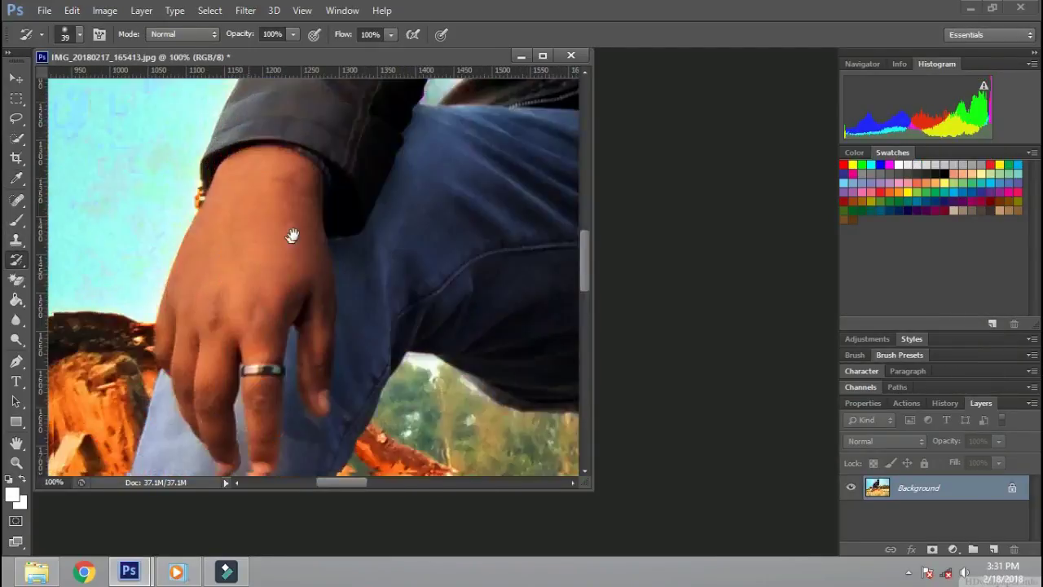
right_click(299, 226)
key(Return)
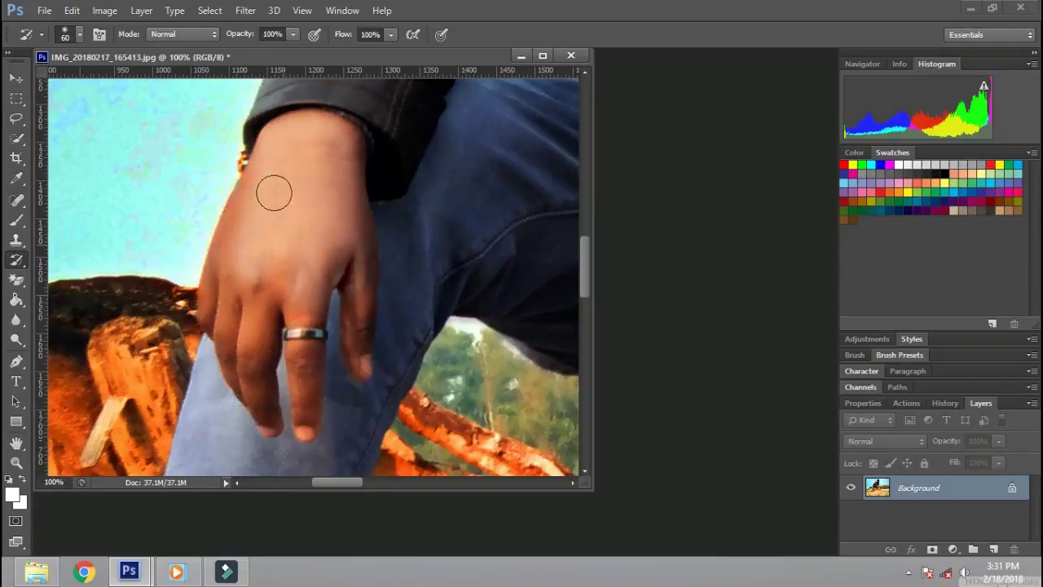
scroll(357, 233, down, 3)
scroll(239, 163, down, 3)
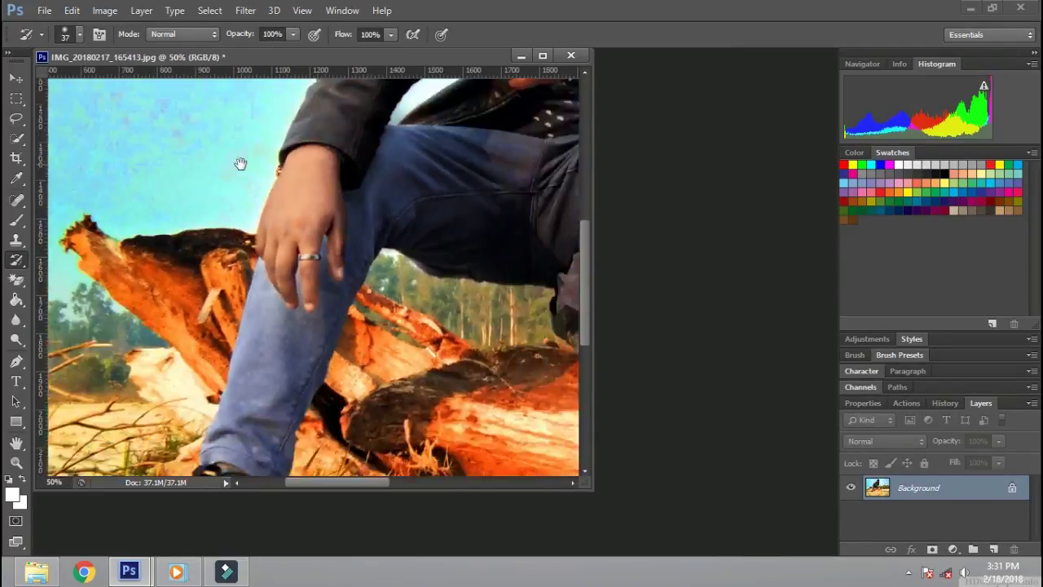
scroll(240, 163, down, 2)
right_click(179, 208)
key(Return)
mouse_move(66, 176)
mouse_down()
mouse_move(349, 108)
mouse_move(402, 170)
mouse_move(112, 236)
mouse_move(170, 84)
mouse_up()
Step: Set the brush to 40 px, then 60 px, panning from the hand and face toward the sky
scroll(260, 216, up, 5)
scroll(260, 216, up, 1)
right_click(414, 237)
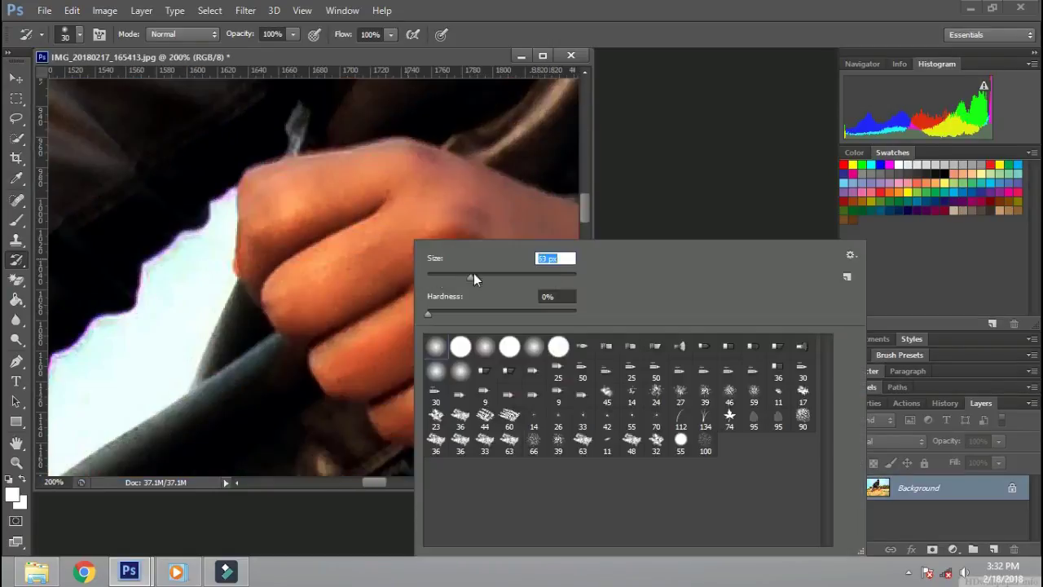
text(40)
key(Return)
drag(486, 323, 350, 310)
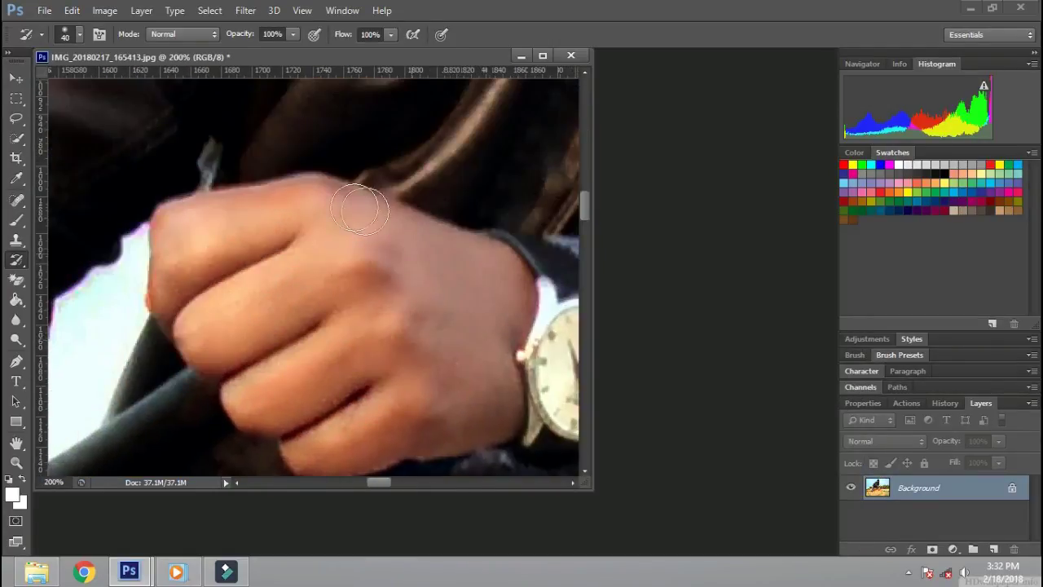
scroll(365, 223, down, 4)
scroll(365, 223, up, 3)
mouse_move(365, 222)
mouse_down()
mouse_move(531, 168)
mouse_move(144, 149)
mouse_up()
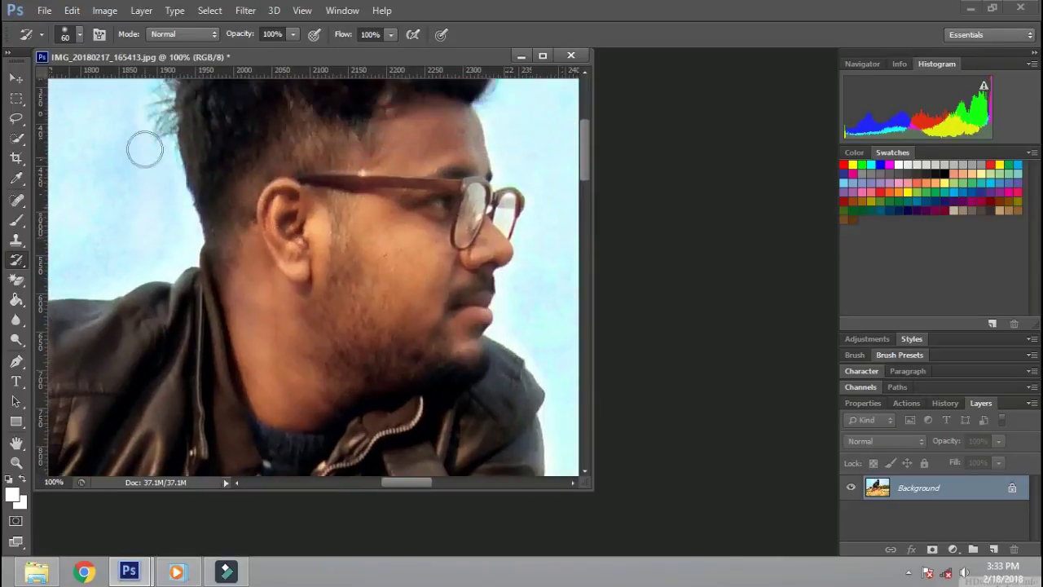
key(bracketright)
key(bracketright)
mouse_move(261, 274)
mouse_down()
mouse_move(303, 213)
mouse_move(242, 139)
mouse_up()
Step: Resize the brush to 114 px, then 47 px, and pan over the hair edge and treetops
scroll(326, 277, down, 4)
right_click(440, 163)
drag(489, 195, 550, 195)
key(Return)
scroll(371, 303, up, 4)
key(bracketleft)
key(bracketleft)
key(bracketleft)
mouse_move(269, 350)
mouse_down()
mouse_move(334, 412)
mouse_move(343, 212)
mouse_move(304, 216)
mouse_up()
scroll(304, 215, down, 3)
mouse_move(473, 139)
mouse_down()
mouse_move(191, 193)
mouse_move(551, 221)
mouse_up()
scroll(521, 201, down, 1)
scroll(516, 194, down, 1)
Step: Close the photo, answer the save prompt, and bring up the Open dialog
click(571, 55)
click(495, 219)
key(ctrl+o)
Step: Reopen the crouching-man photo and lasso-select the man's head
double_click(658, 303)
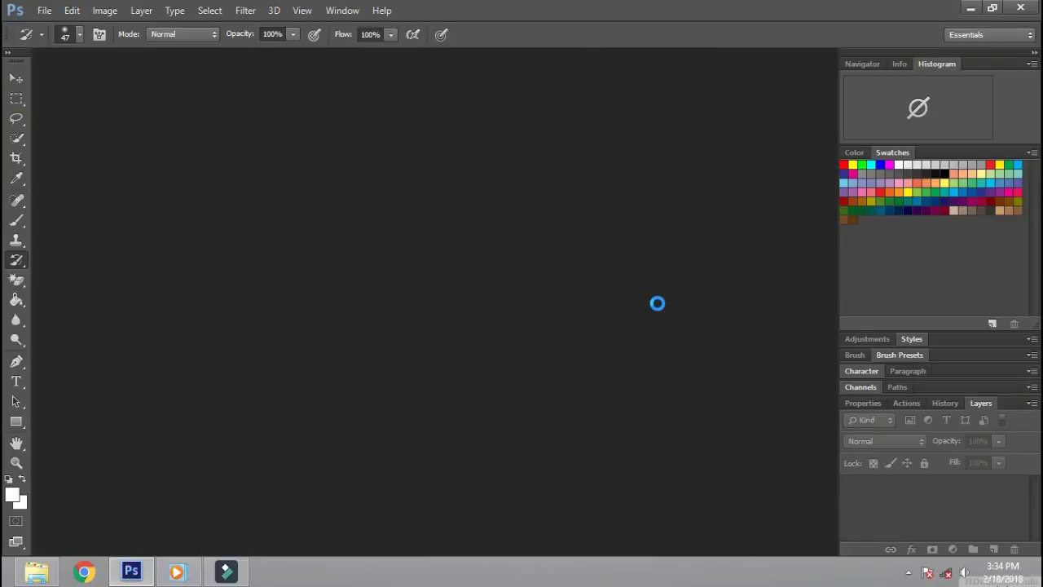
scroll(308, 184, up, 1)
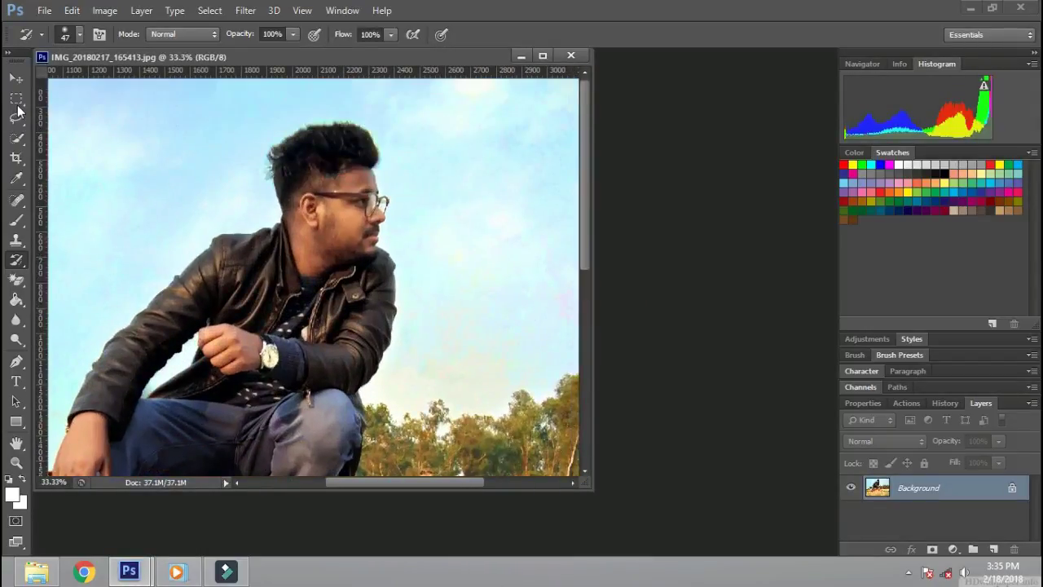
click(14, 119)
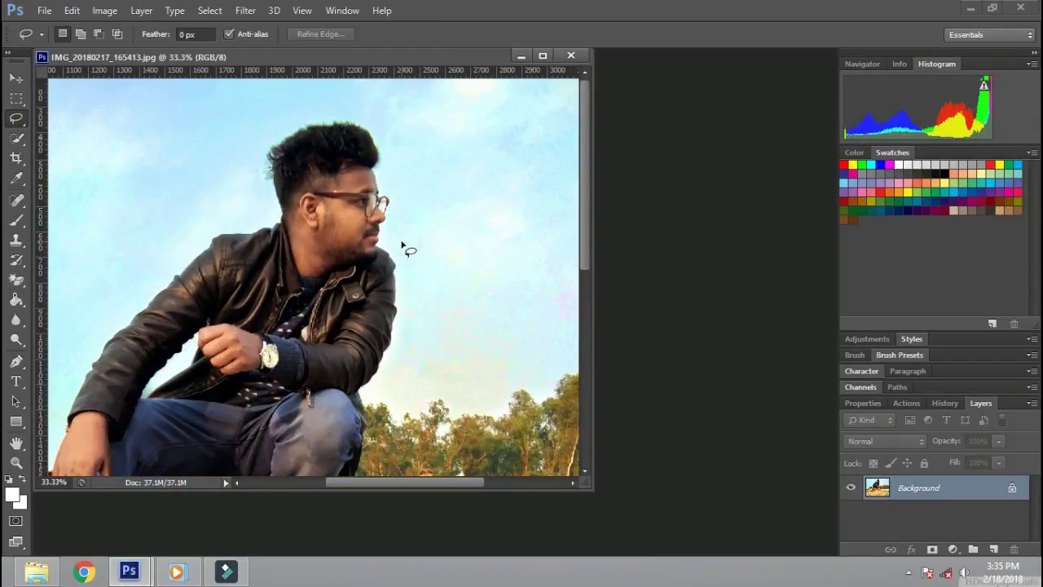
drag(345, 293, 383, 245)
Step: Brighten the head with a Curves point at input 95, output 112, then deselect and zoom to 50%
key(ctrl+m)
click(774, 263)
drag(774, 263, 771, 260)
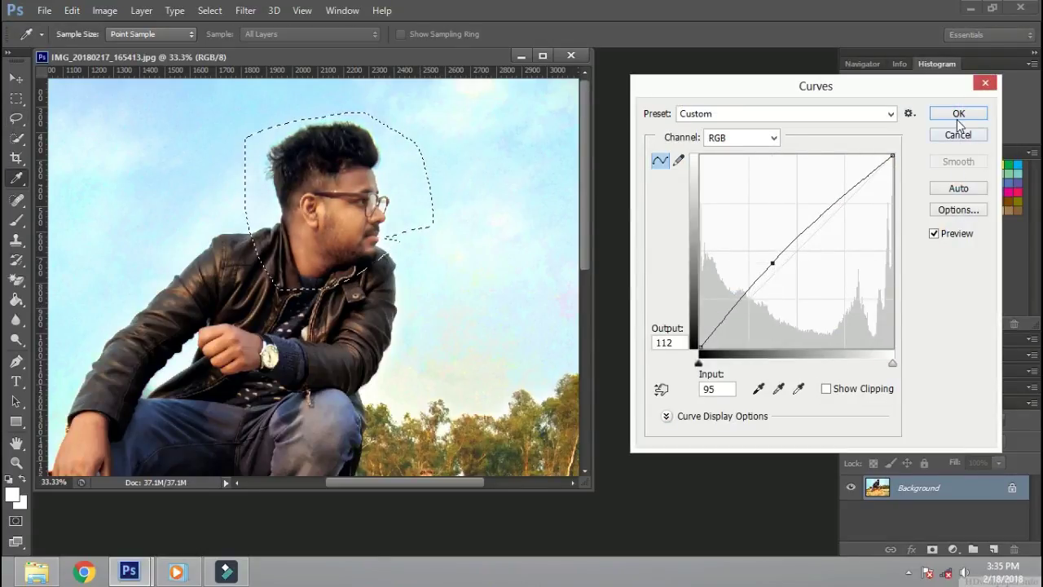
click(957, 113)
click(16, 99)
key(ctrl+d)
key(ctrl+plus)
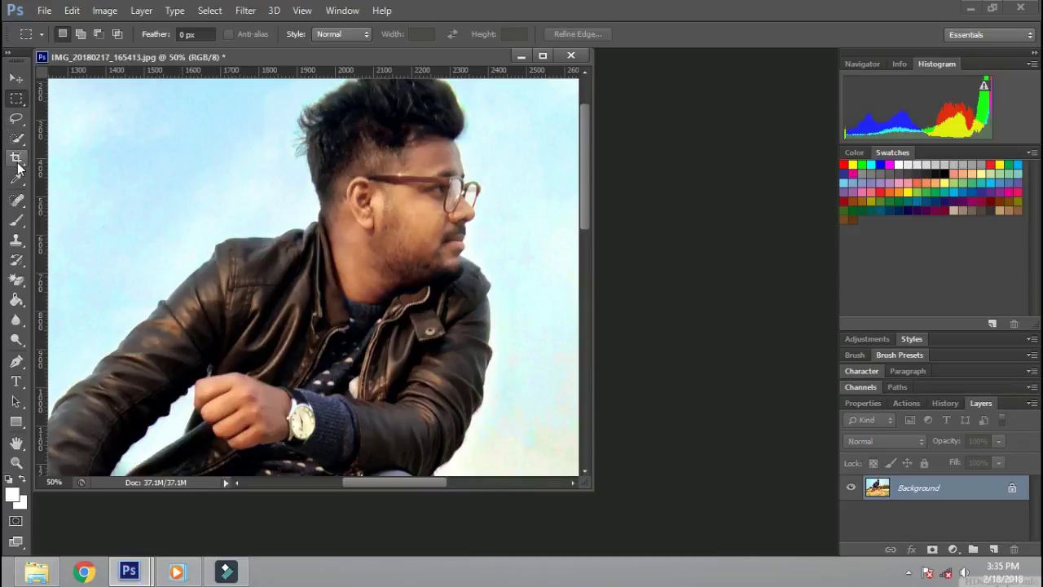
Step: Set the History Brush to a soft 85 px size with 0% hardness
key(w)
click(17, 260)
right_click(314, 245)
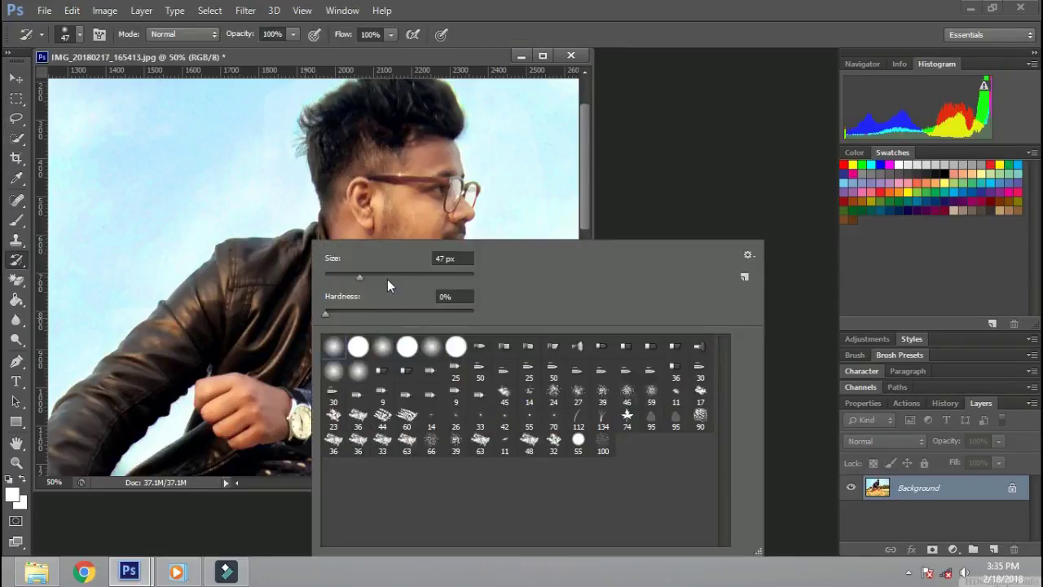
click(275, 273)
Step: Zoom and pan around the man's face and upper body to inspect them up close
scroll(478, 168, up, 1)
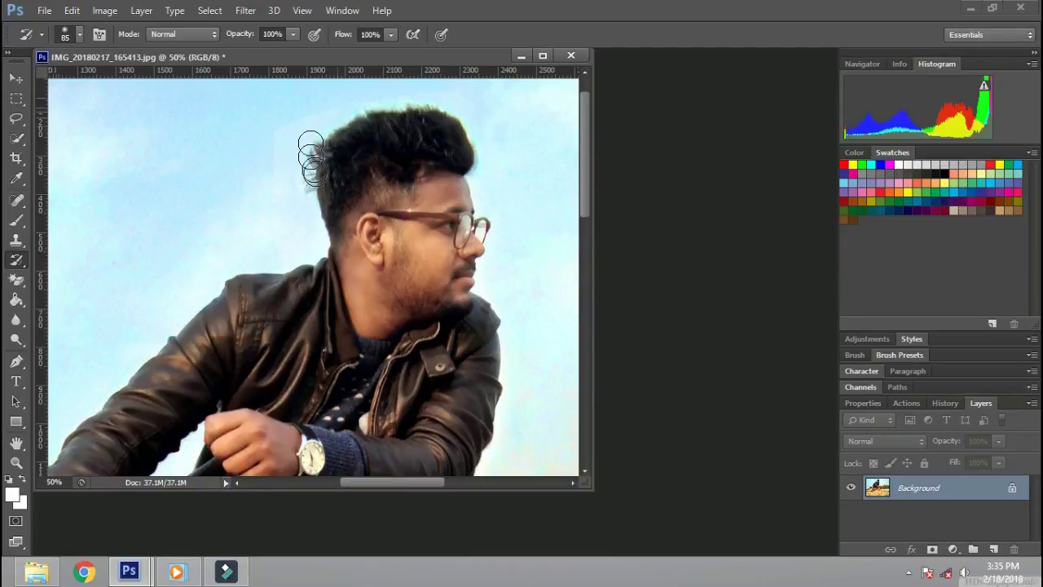
drag(279, 234, 220, 163)
scroll(245, 180, down, 4)
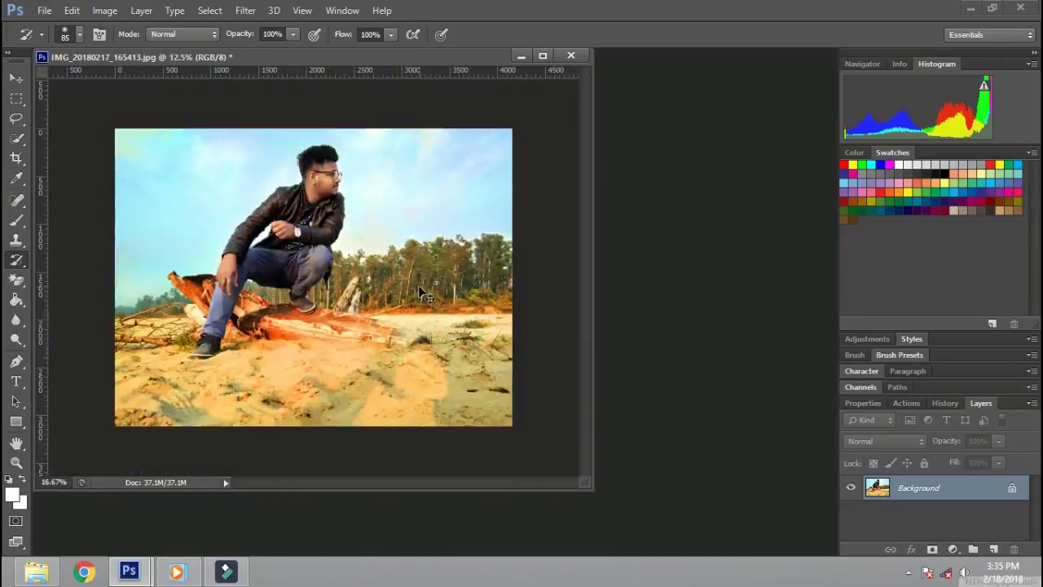
scroll(289, 184, up, 3)
drag(289, 185, 342, 342)
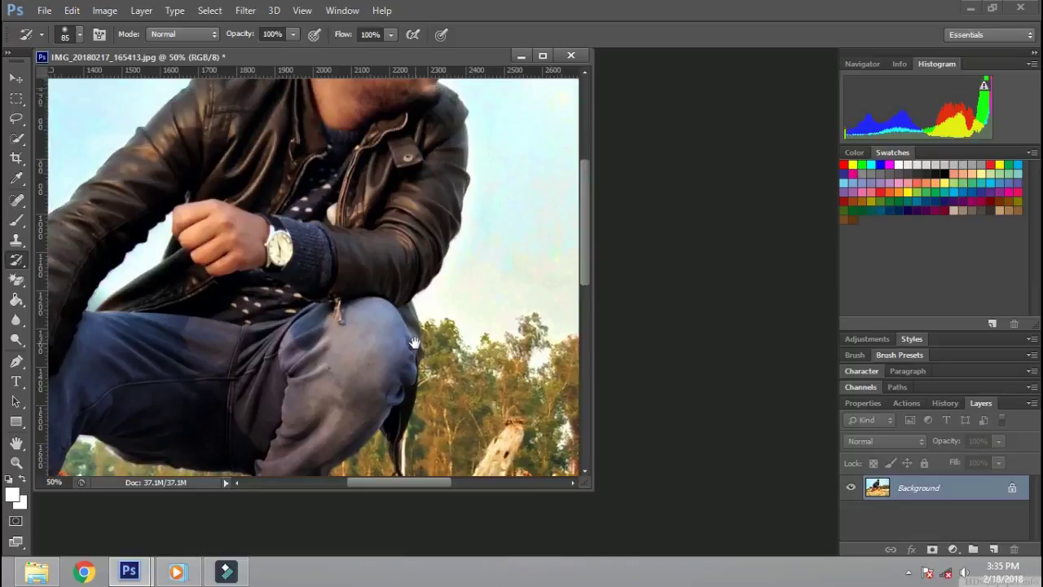
scroll(399, 371, down, 2)
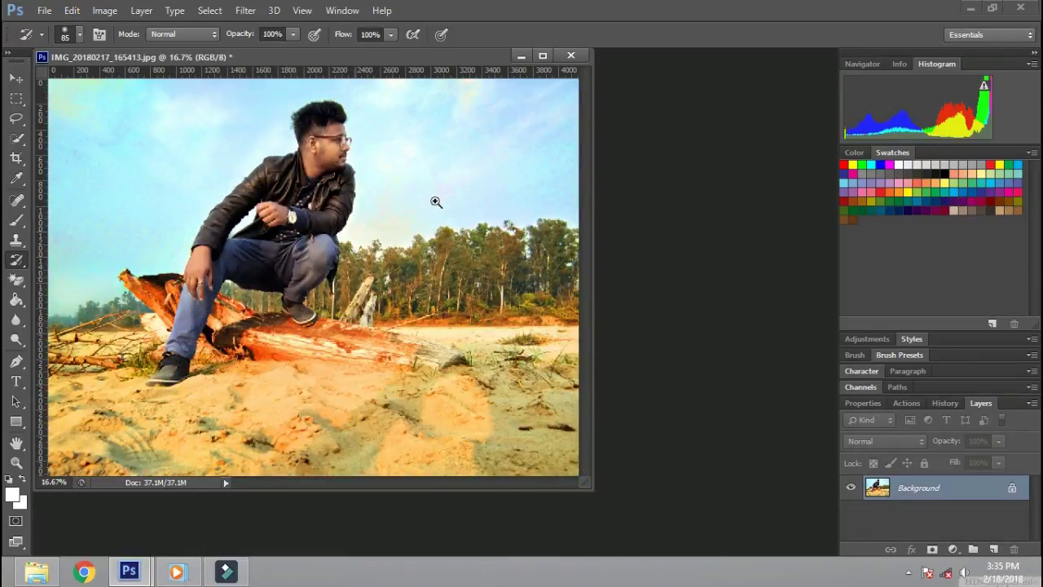
scroll(326, 131, up, 2)
scroll(361, 149, up, 3)
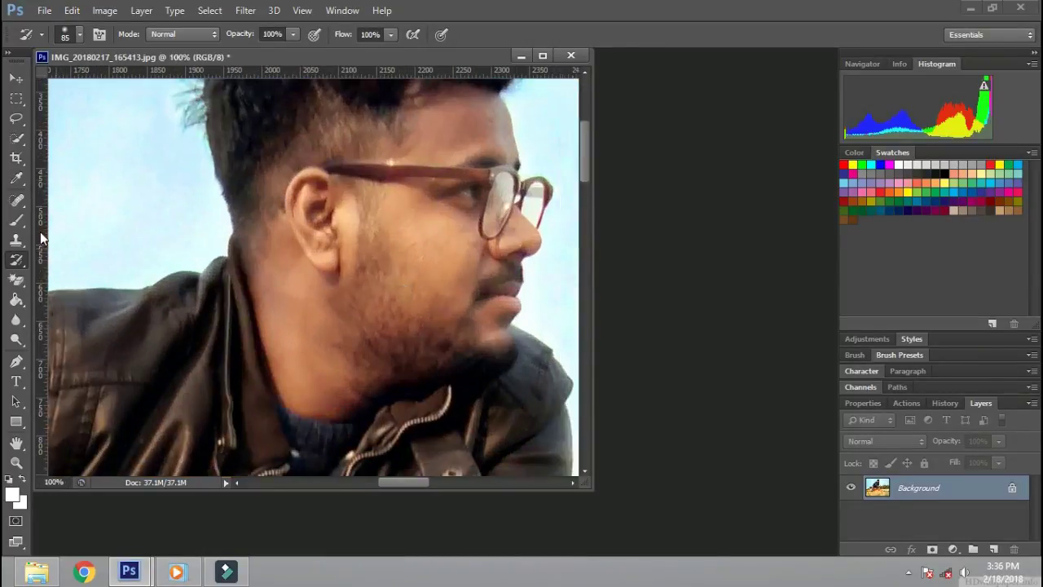
Step: Set the Brush tool to 17% opacity and 32% flow, and sample a skin tone
click(16, 220)
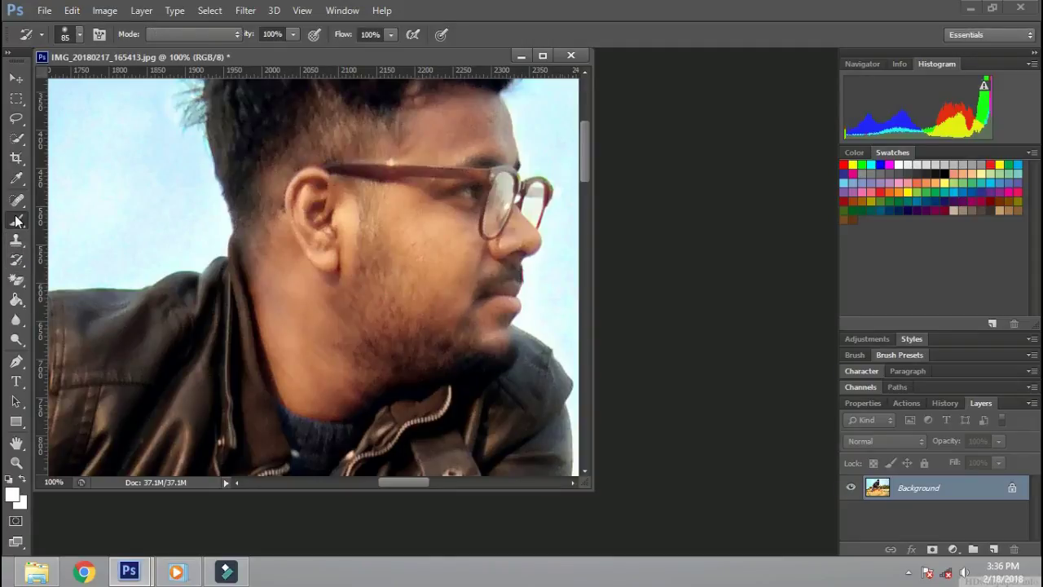
click(255, 48)
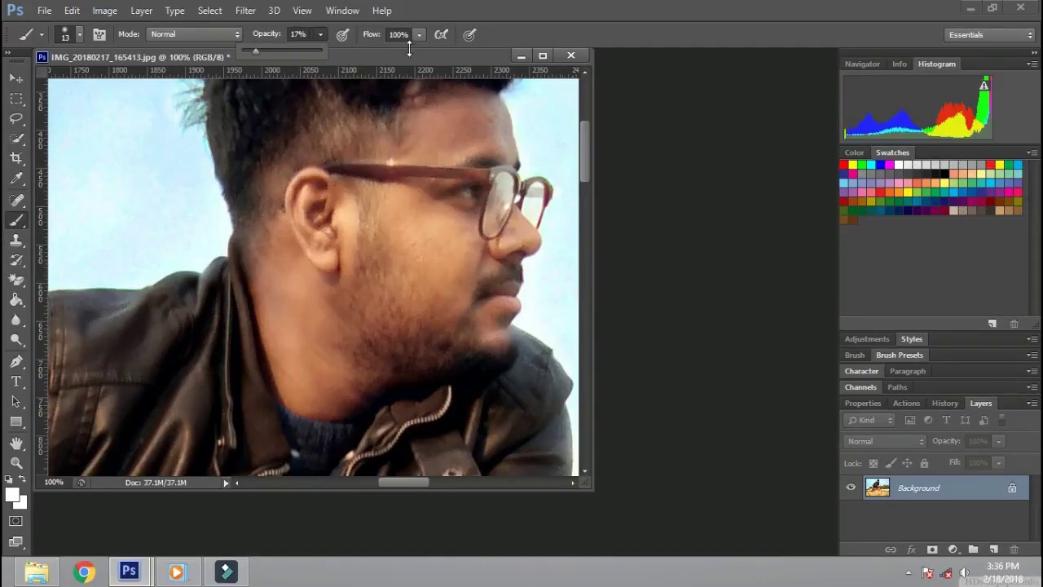
drag(369, 52, 358, 53)
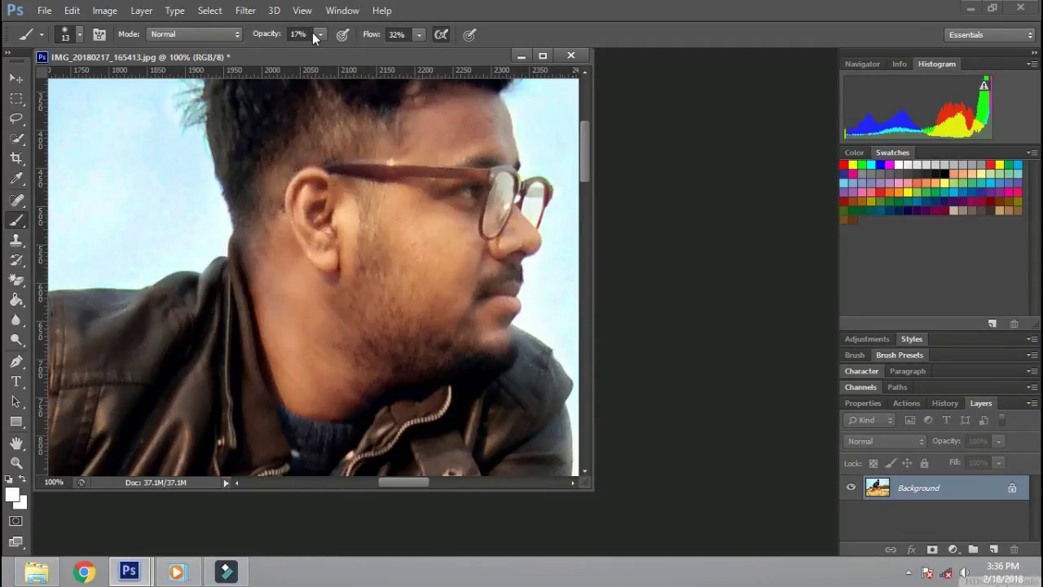
right_click(380, 215)
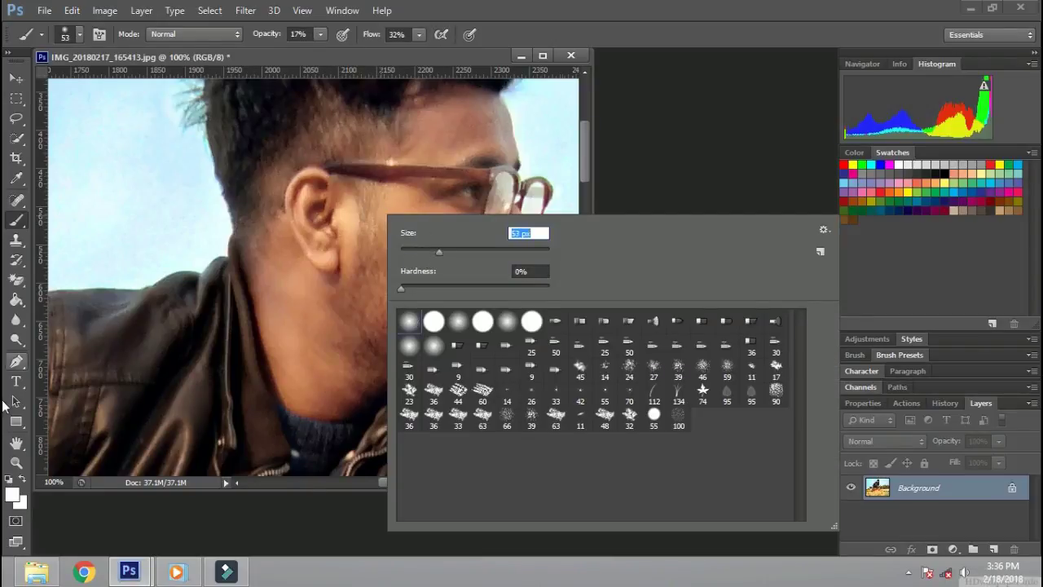
alt+click(269, 229)
Step: Paint light peach #ecc5b0 over the neck and jaw shadow
click(15, 493)
click(668, 186)
click(969, 165)
key(b)
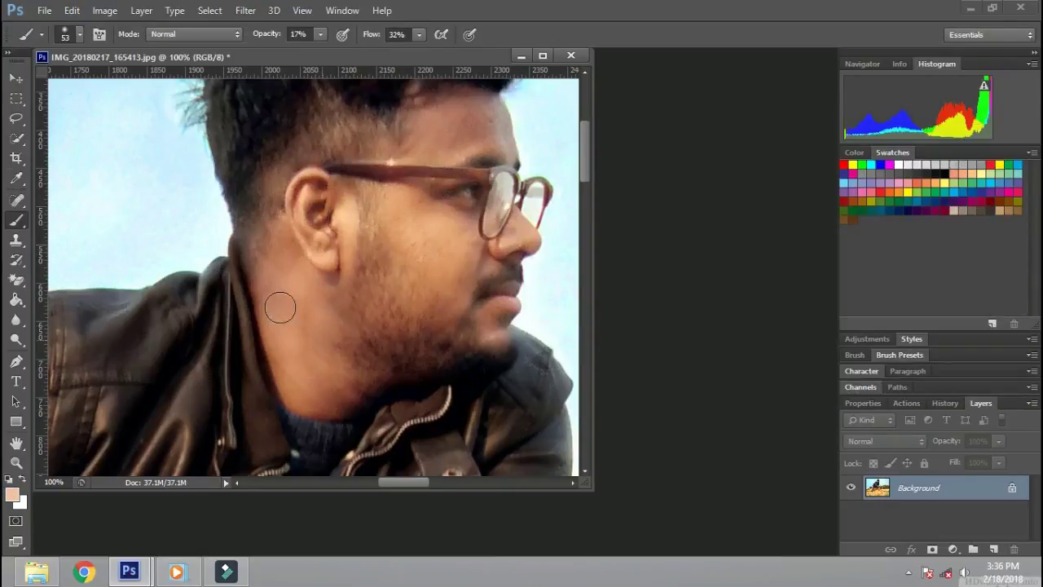
mouse_move(306, 375)
mouse_down()
mouse_move(338, 351)
mouse_move(361, 366)
mouse_up()
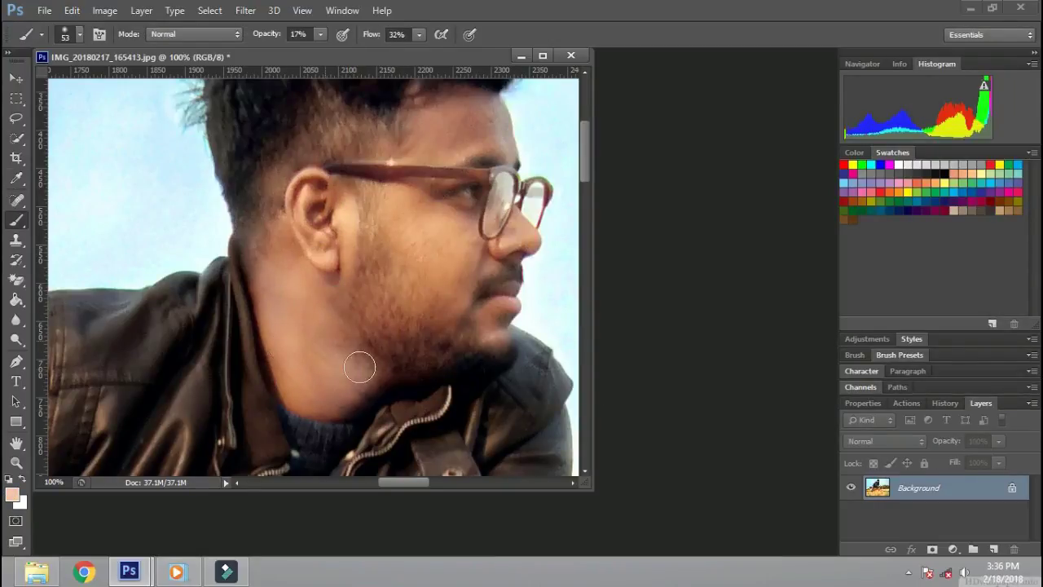
Step: Pan around the face and hand, resize the brush to about 59 px, and fit the photo on screen
scroll(388, 366, up, 3)
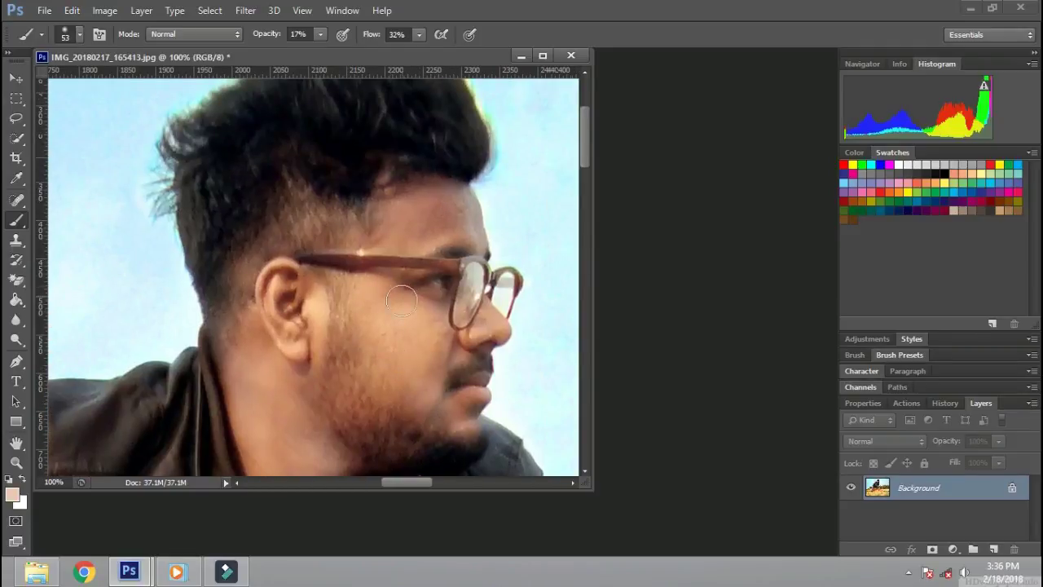
drag(481, 326, 501, 367)
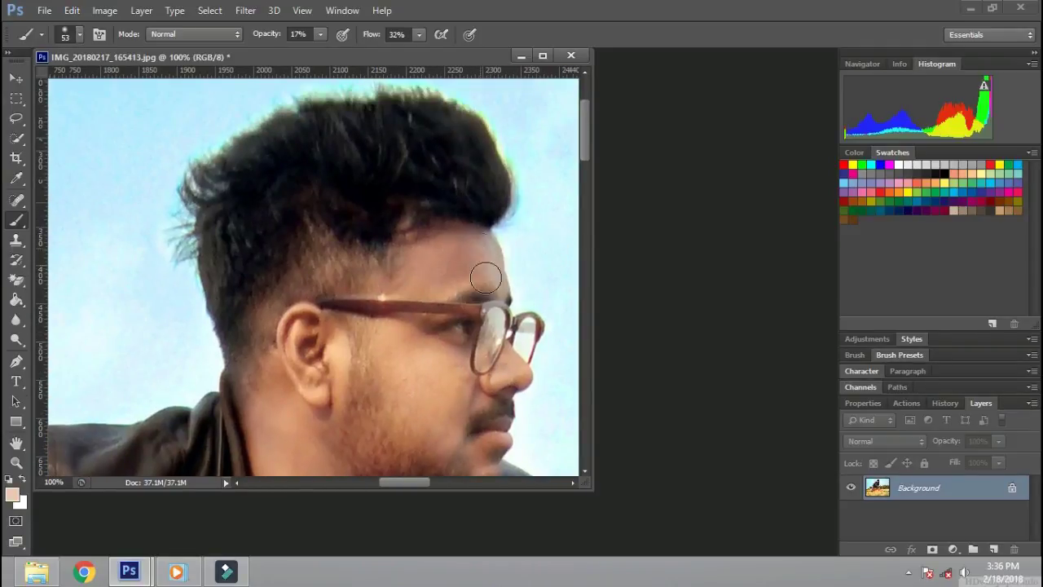
scroll(480, 248, down, 3)
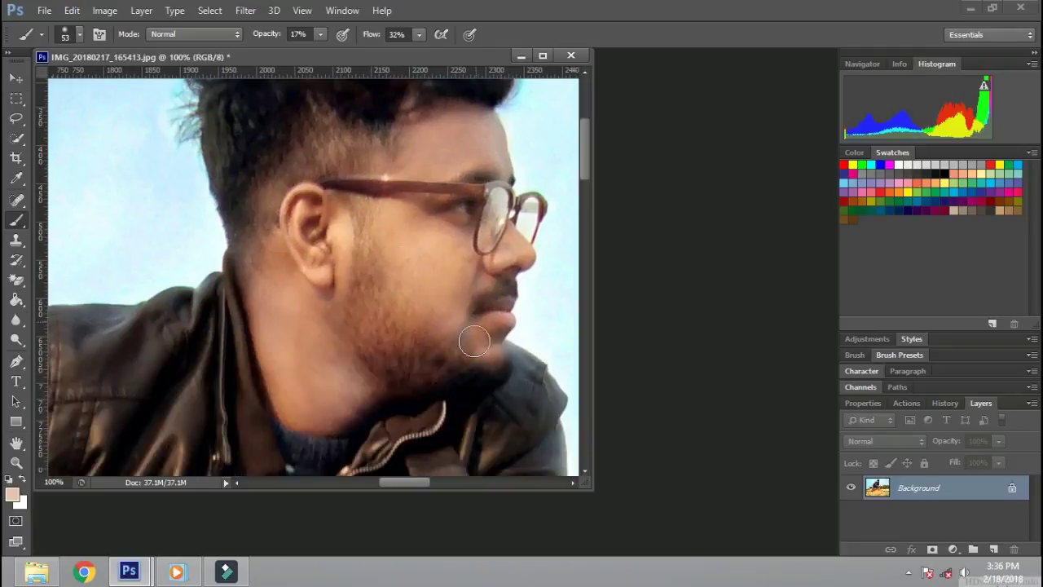
click(16, 260)
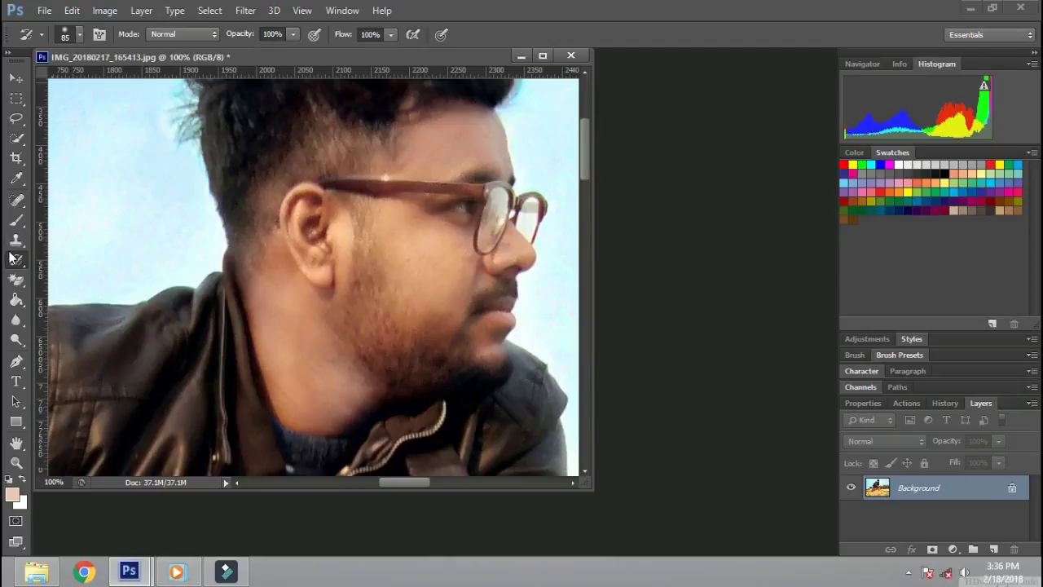
click(16, 221)
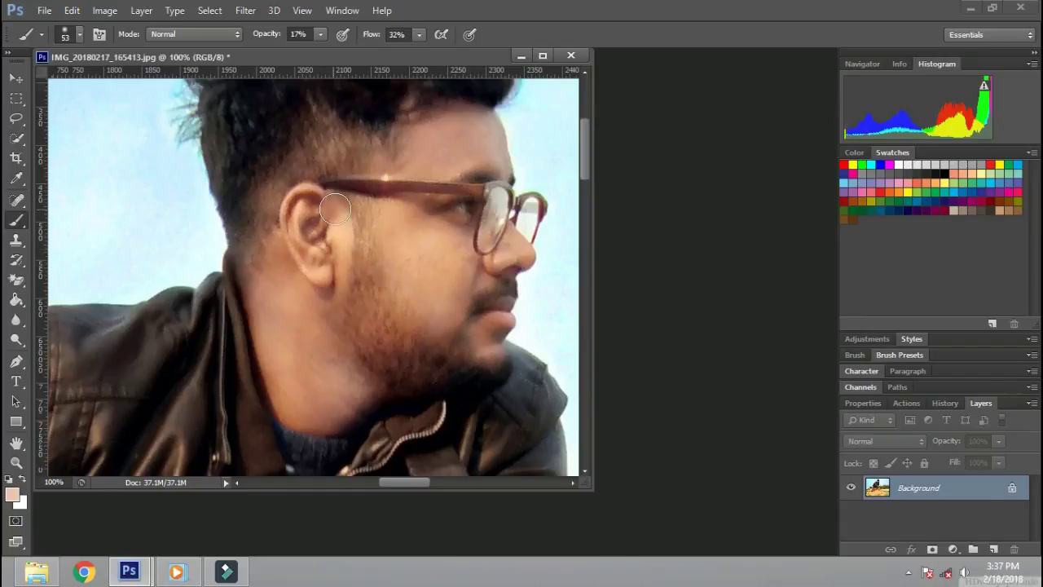
drag(348, 247, 299, 311)
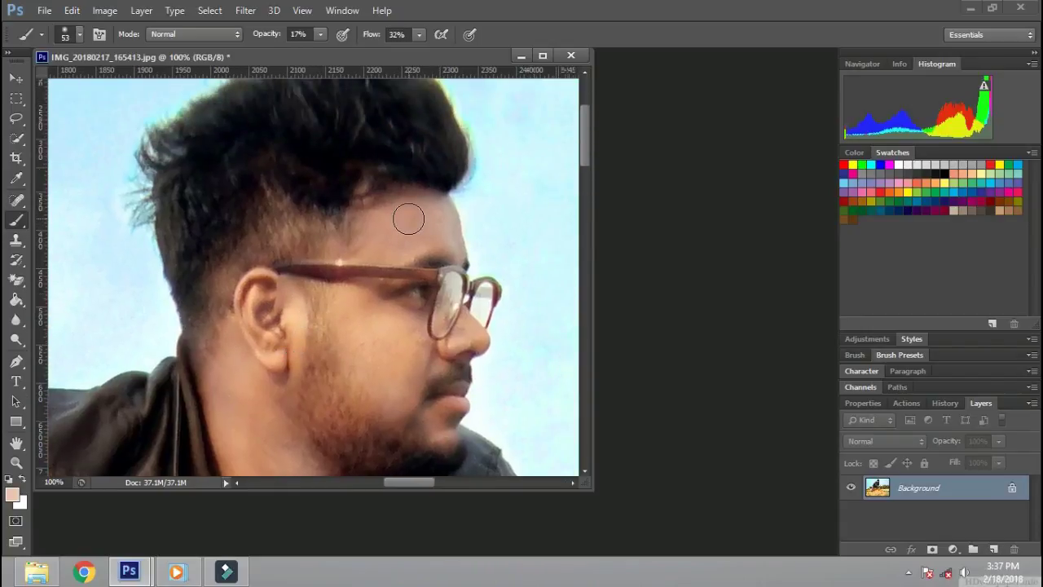
mouse_move(408, 218)
mouse_down()
mouse_move(312, 237)
mouse_move(412, 199)
mouse_up()
right_click(309, 206)
drag(358, 237, 362, 242)
click(311, 171)
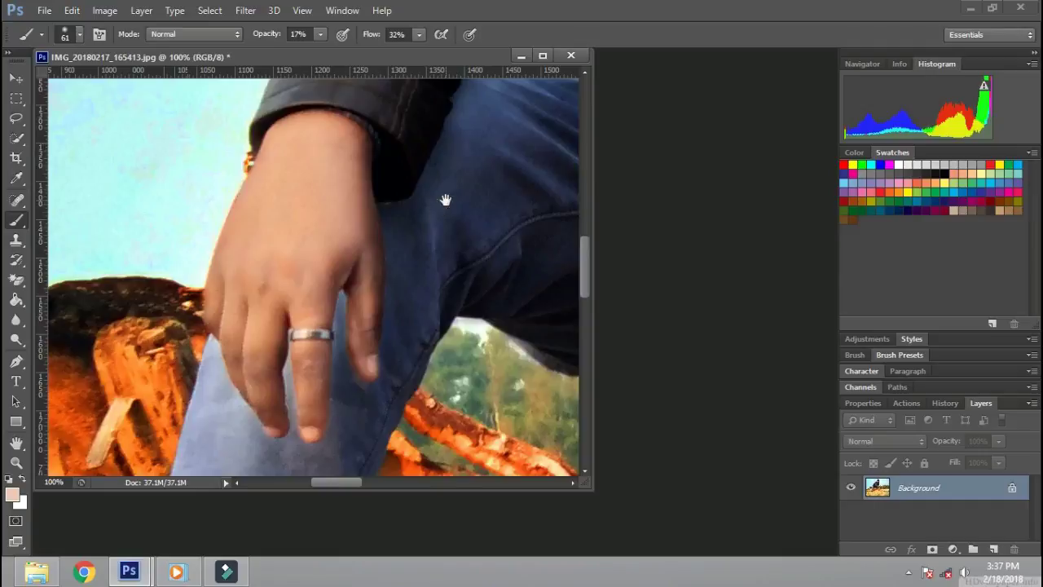
drag(445, 200, 233, 222)
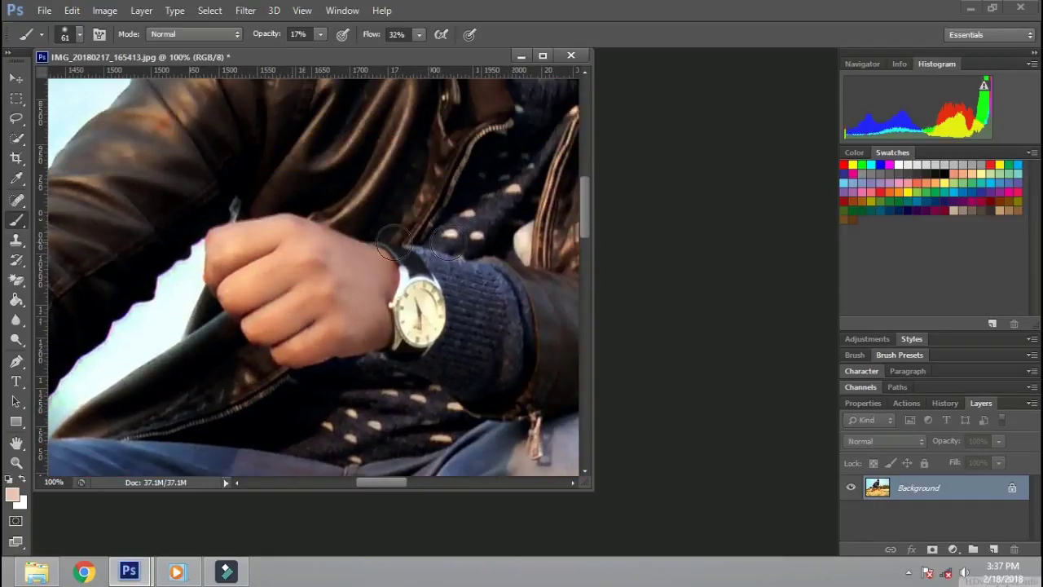
key(ctrl+0)
Step: Close the photo without saving and bring up the Open dialog
key(ctrl+w)
key(Escape)
key(ctrl+w)
key(n)
key(ctrl+o)
key(Escape)
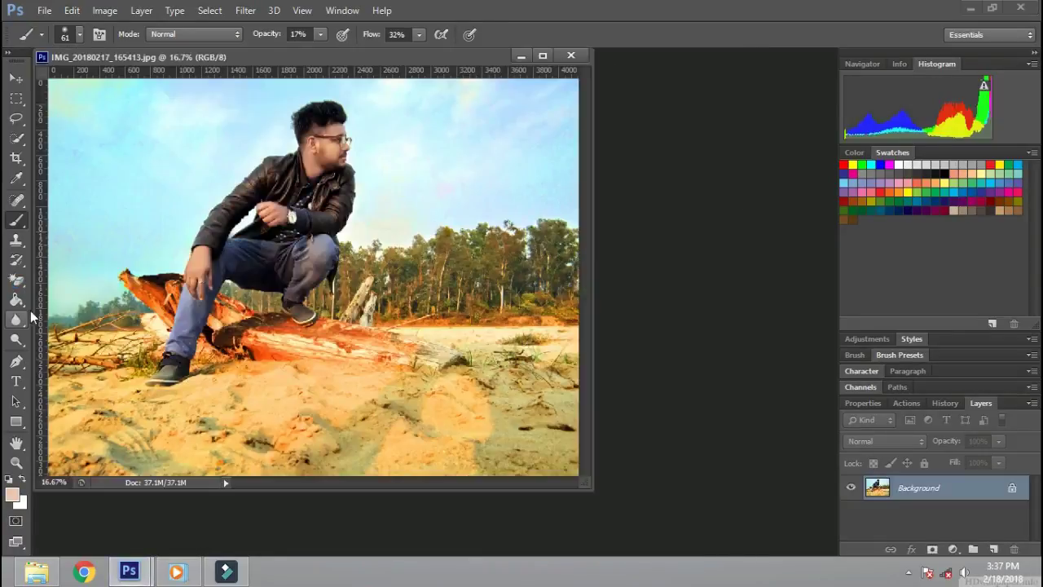
Step: Set the Blur tool to 100% strength with a brush enlarged to 349 px
click(20, 326)
scroll(583, 260, up, 1)
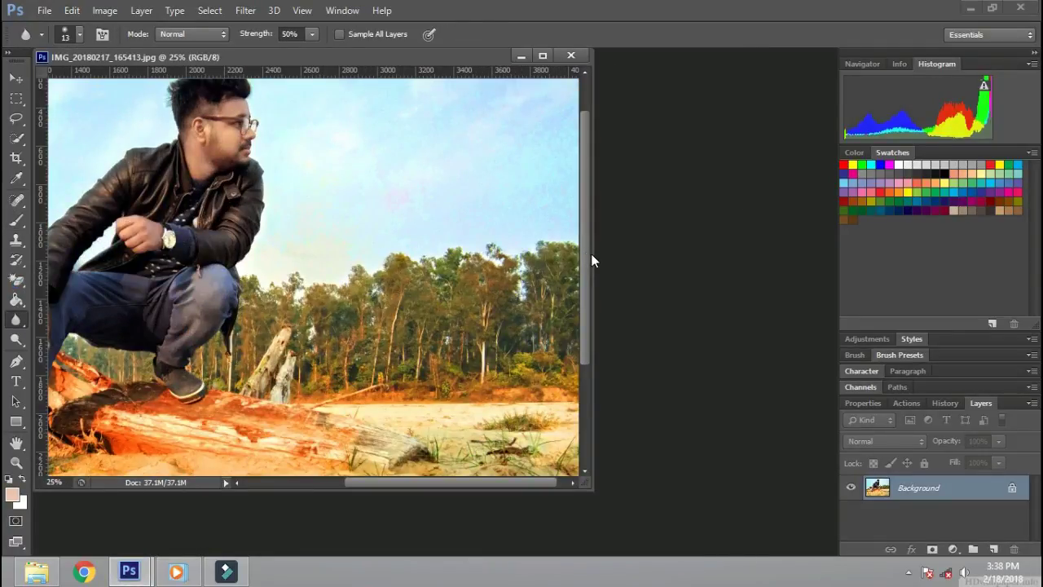
right_click(374, 188)
drag(393, 217, 433, 217)
click(311, 33)
drag(312, 50, 355, 50)
right_click(406, 186)
drag(465, 218, 493, 218)
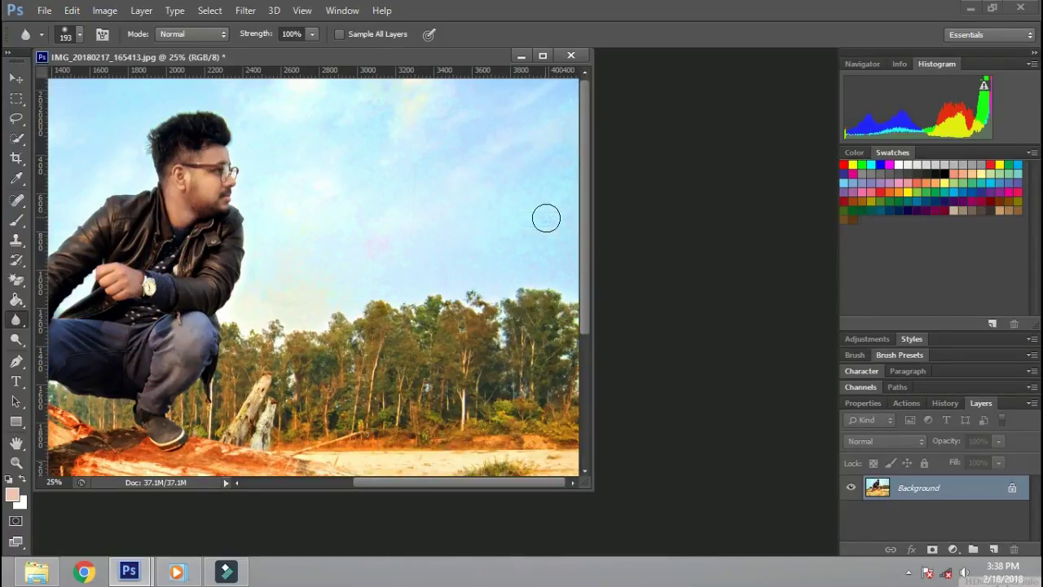
scroll(538, 159, up, 3)
scroll(303, 256, down, 4)
right_click(447, 190)
drag(560, 225, 580, 225)
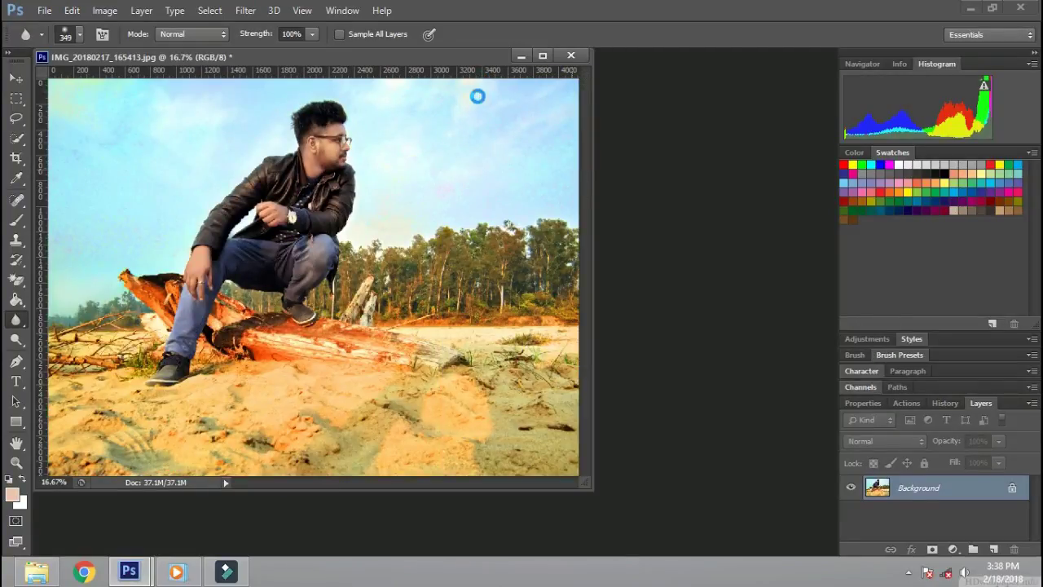
Step: Add a vertical guide near the left edge, save and close the photo, then reopen it
drag(39, 220, 92, 220)
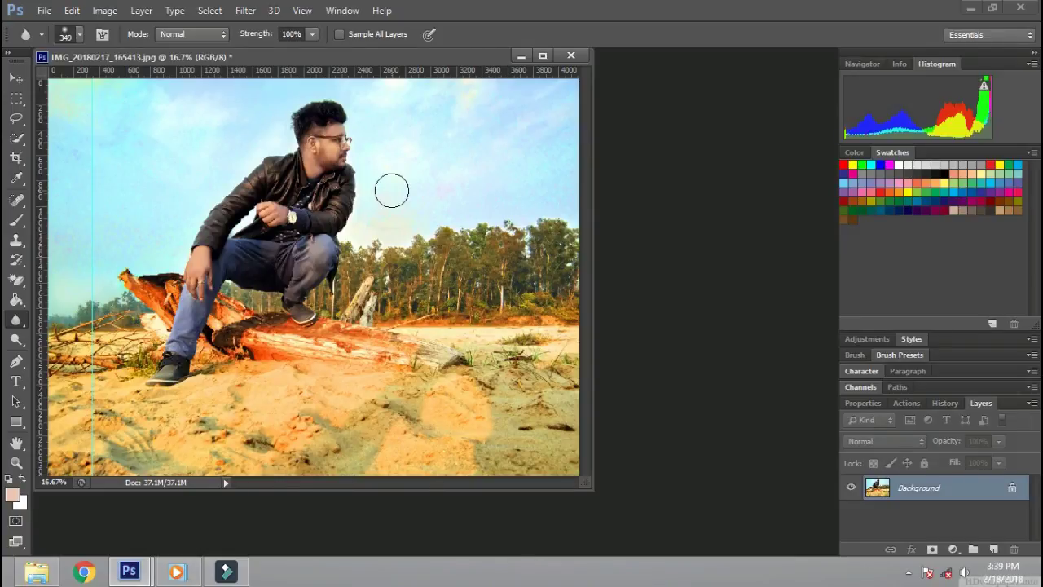
key(ctrl+plus)
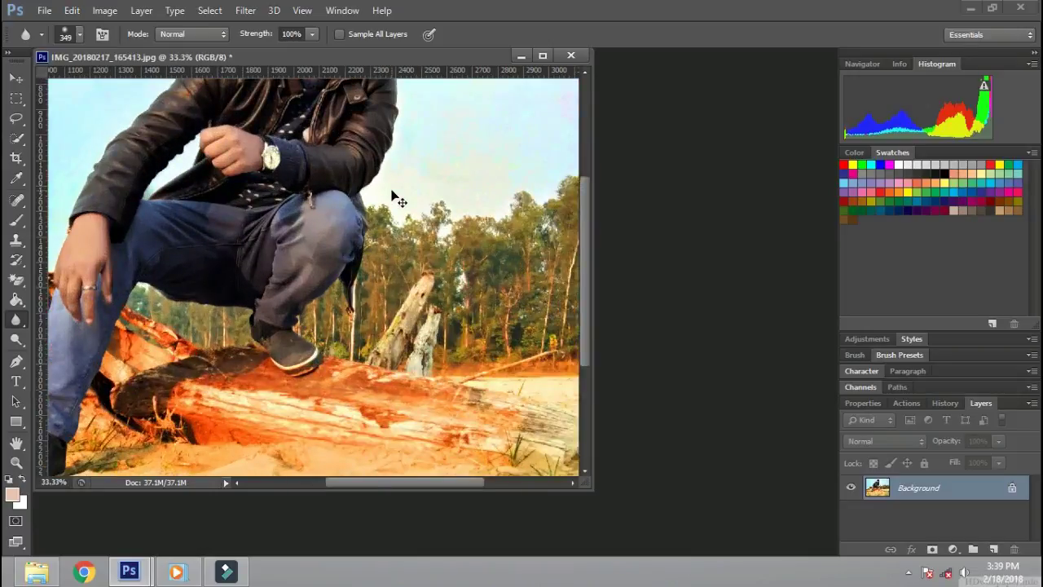
scroll(391, 189, down, 2)
scroll(391, 189, up, 5)
click(571, 55)
key(Return)
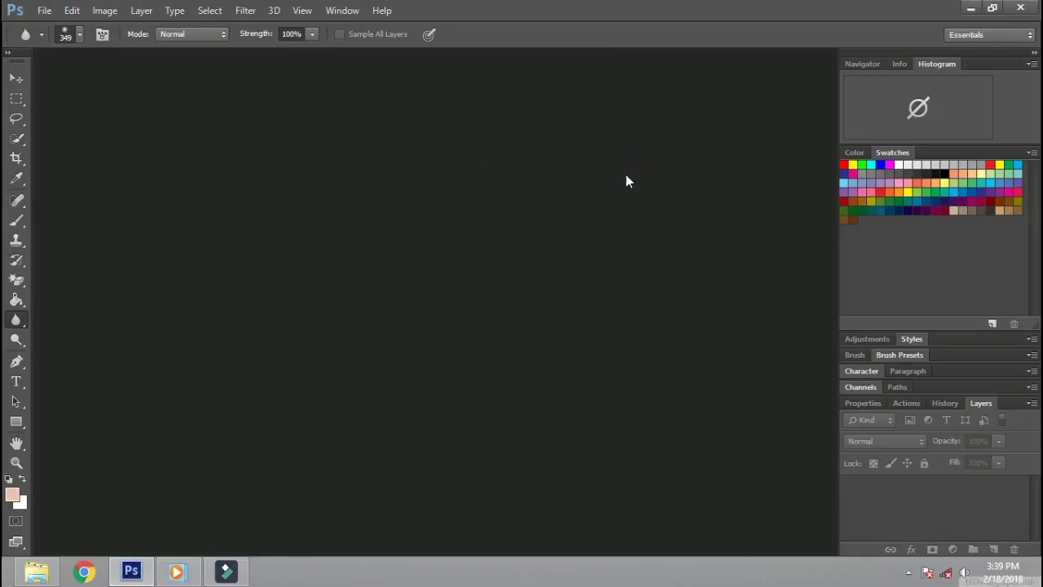
double_click(626, 181)
double_click(664, 291)
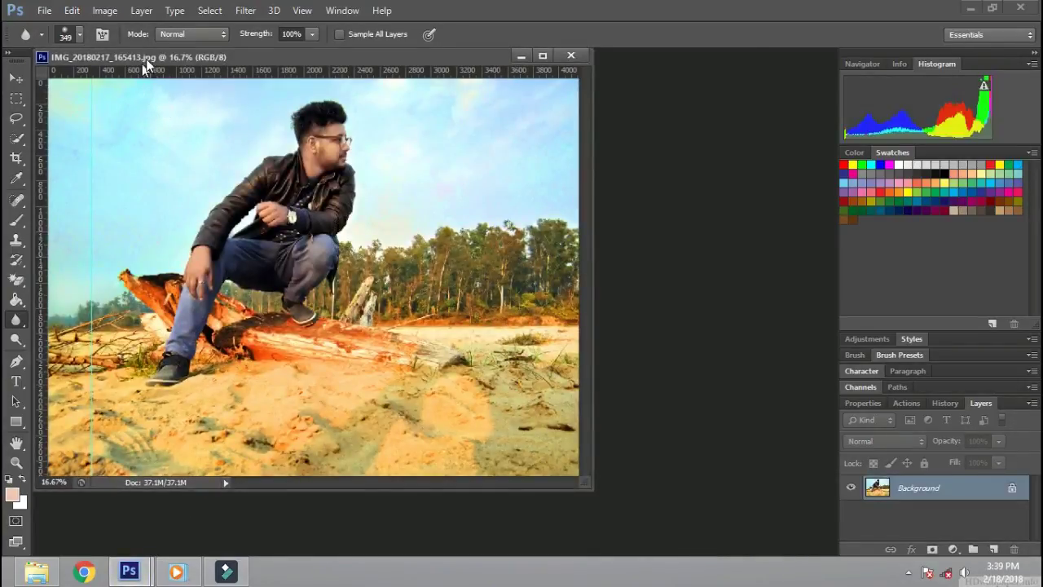
Step: Zoom in, enlarge the document window and lasso-select the fallen log
click(209, 10)
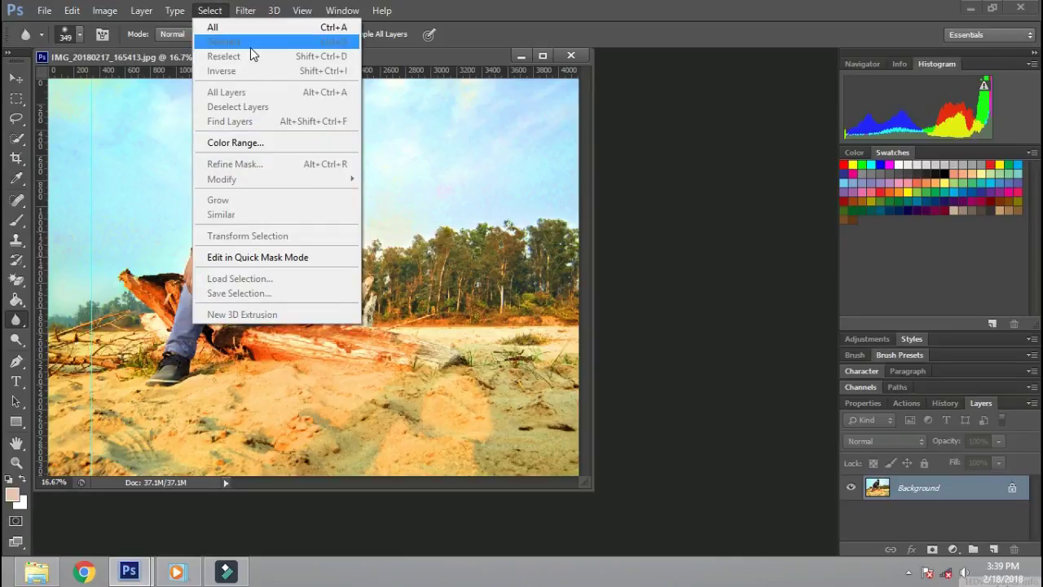
click(330, 347)
key(l)
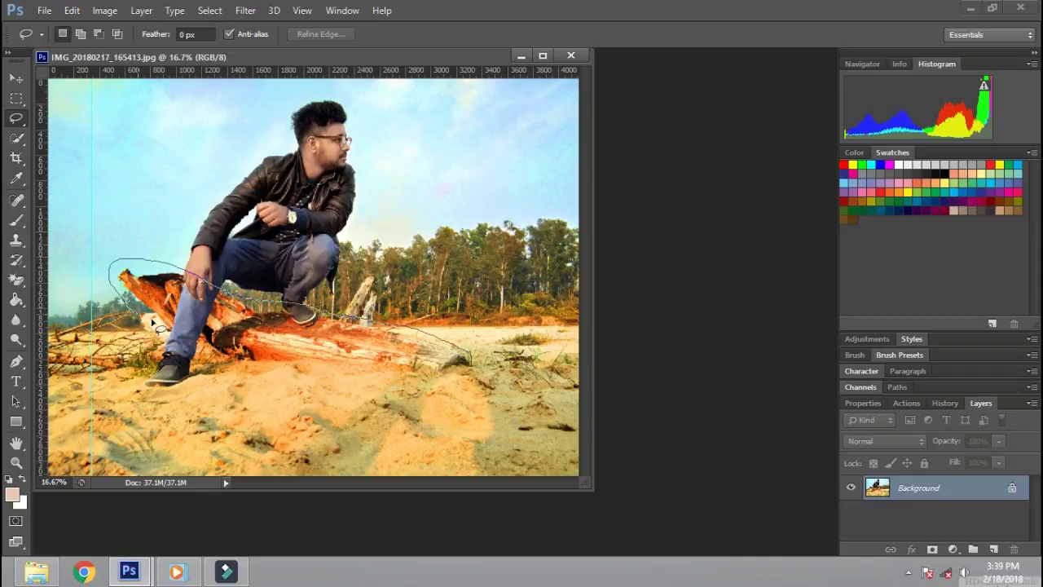
key(ctrl+plus)
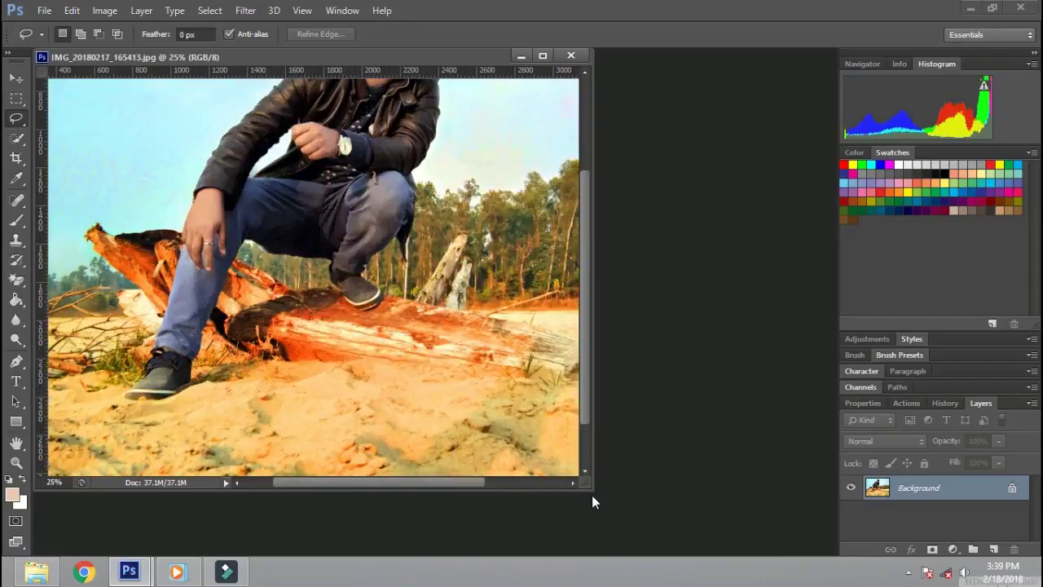
drag(747, 519, 753, 523)
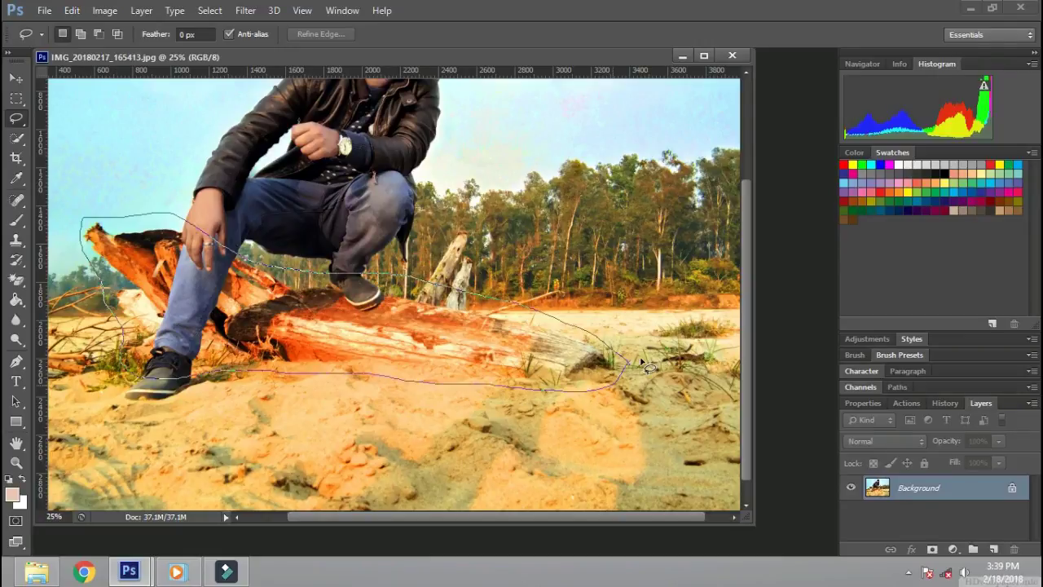
drag(287, 377, 629, 358)
click(245, 9)
Step: Apply Filter Gallery Poster Edges to the log with Edge Intensity raised from 8 to 10
click(271, 74)
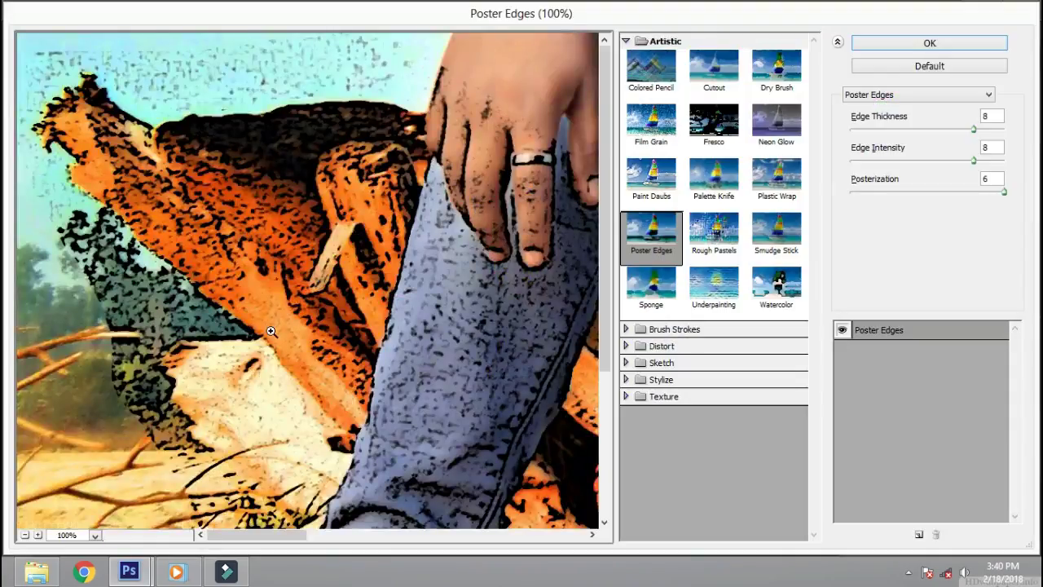
key(ctrl+0)
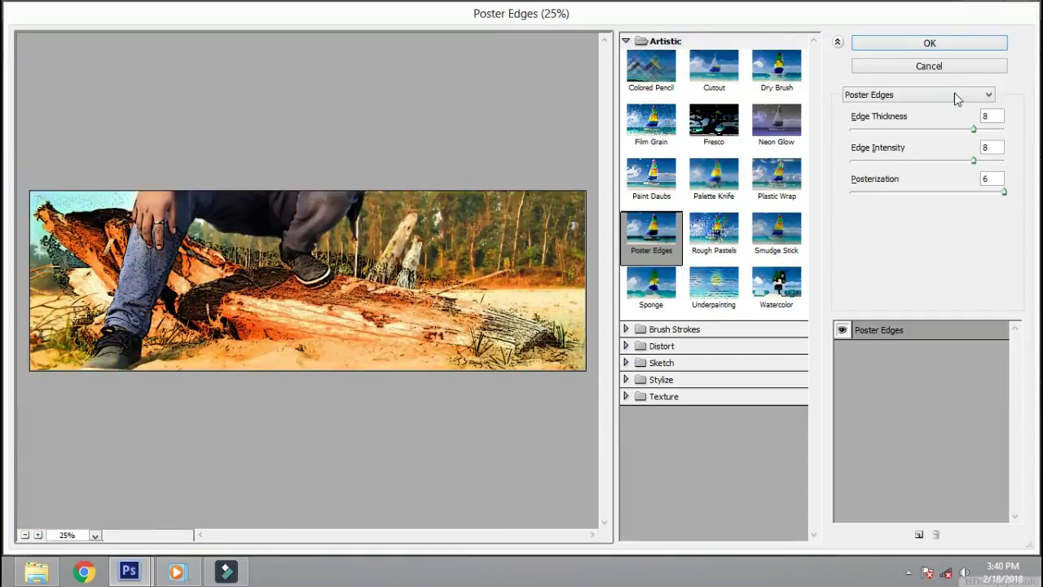
drag(978, 163, 999, 166)
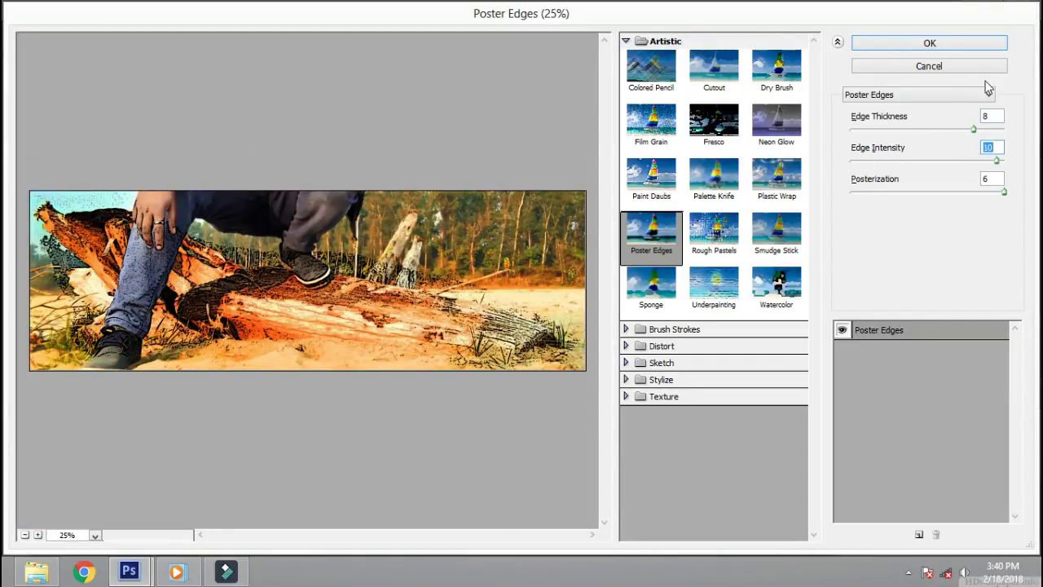
click(980, 43)
Step: Drop the log selection and ready the History Brush, zoomed in on the filtered log
click(16, 98)
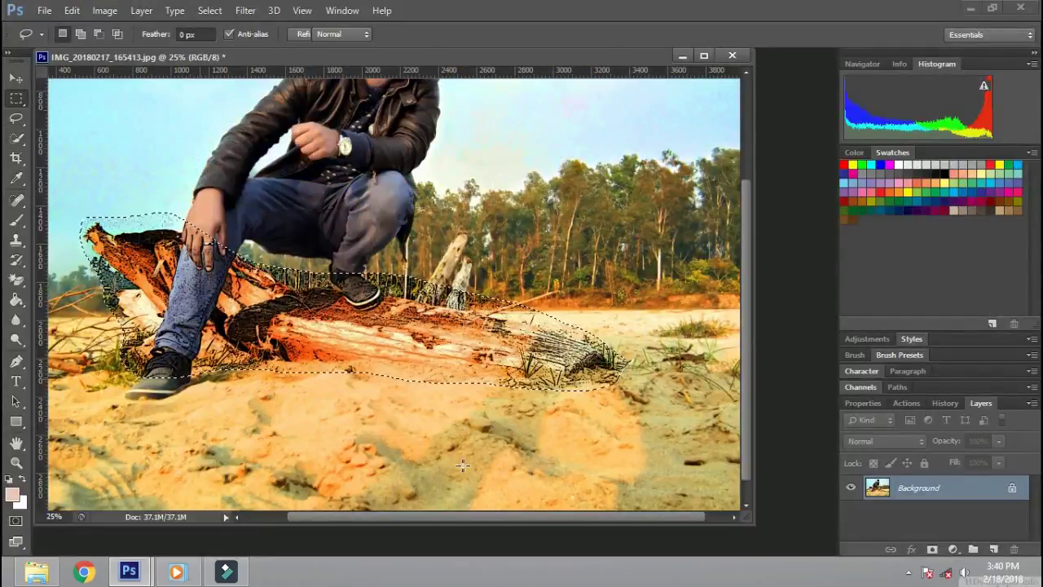
key(ctrl+d)
click(16, 138)
click(16, 259)
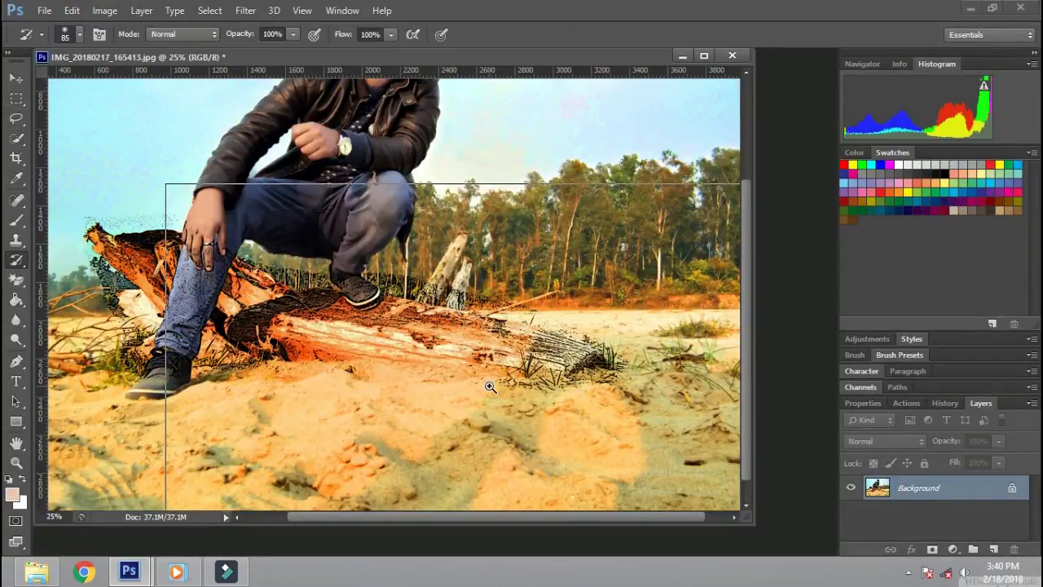
drag(163, 182, 408, 396)
right_click(368, 244)
click(221, 340)
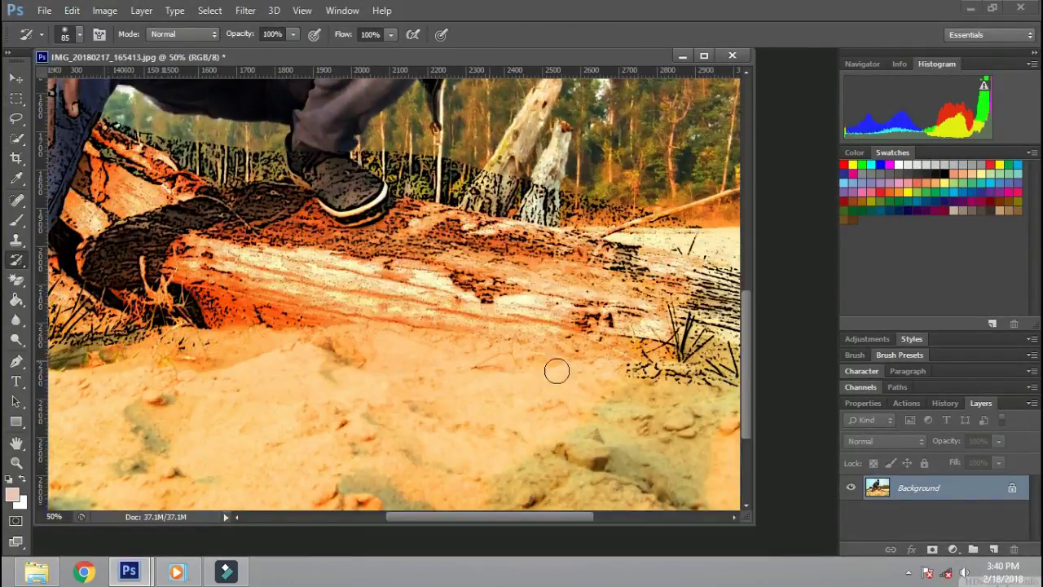
Step: Paint away stray Poster Edges dots around the log, legs and sky with the History Brush
drag(557, 371, 239, 318)
mouse_move(387, 194)
mouse_down()
mouse_move(387, 300)
mouse_move(680, 418)
mouse_up()
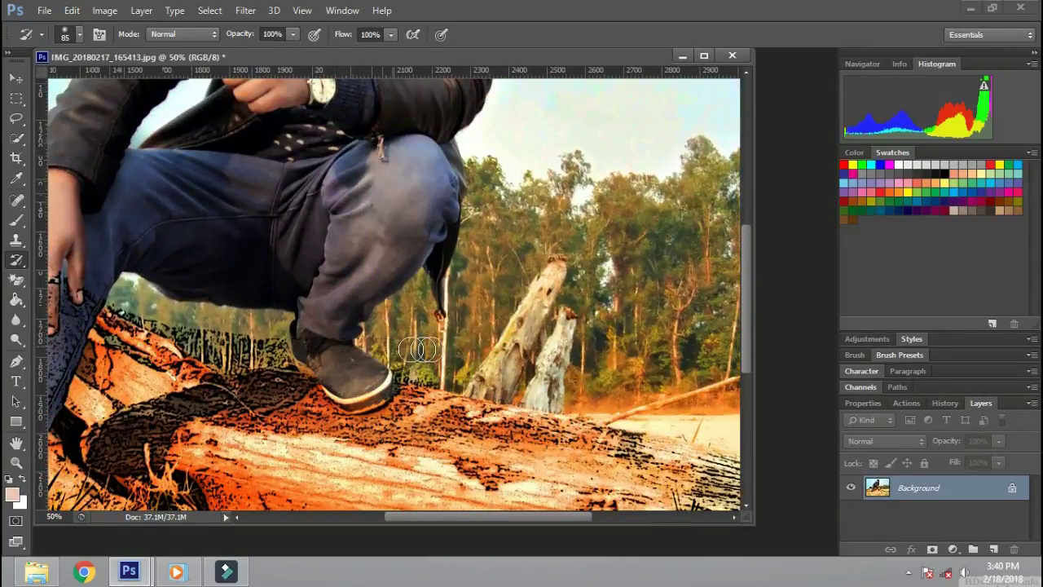
mouse_move(348, 383)
mouse_down()
mouse_move(554, 365)
mouse_move(735, 326)
mouse_up()
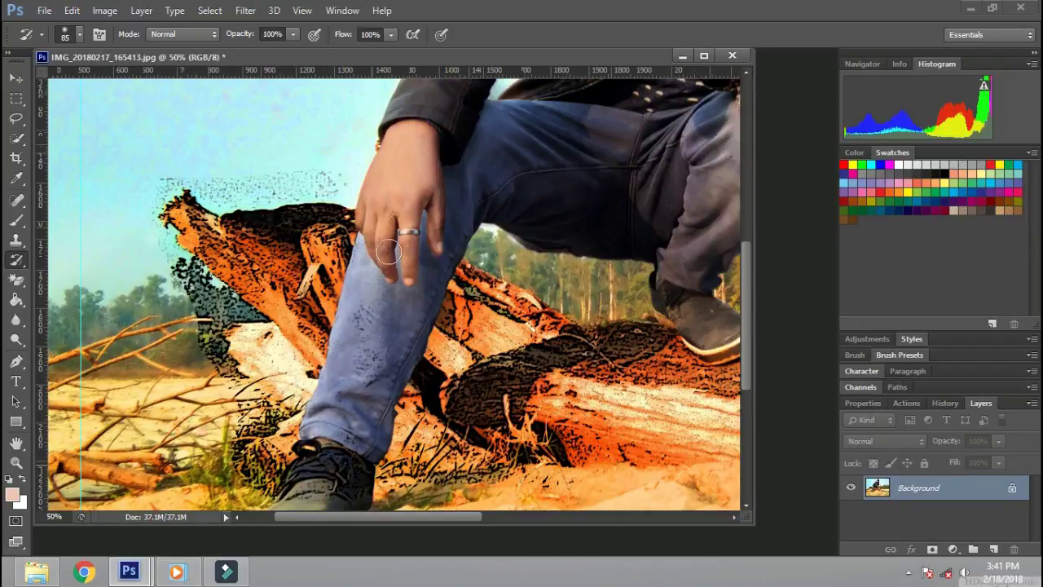
drag(323, 440, 354, 351)
mouse_move(262, 313)
mouse_down()
mouse_move(274, 403)
mouse_move(269, 314)
mouse_move(287, 407)
mouse_up()
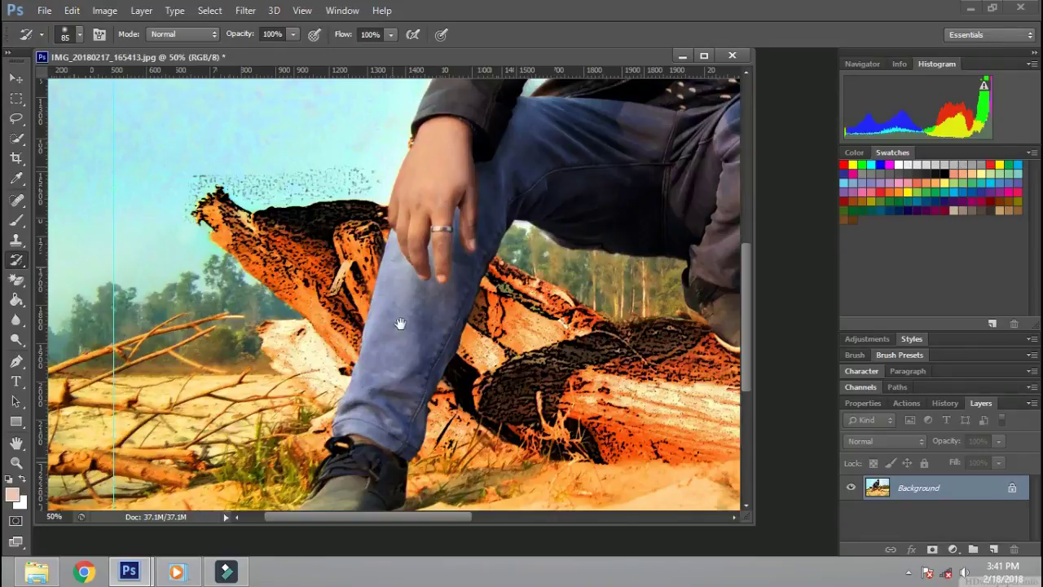
drag(400, 324, 414, 438)
drag(295, 287, 216, 309)
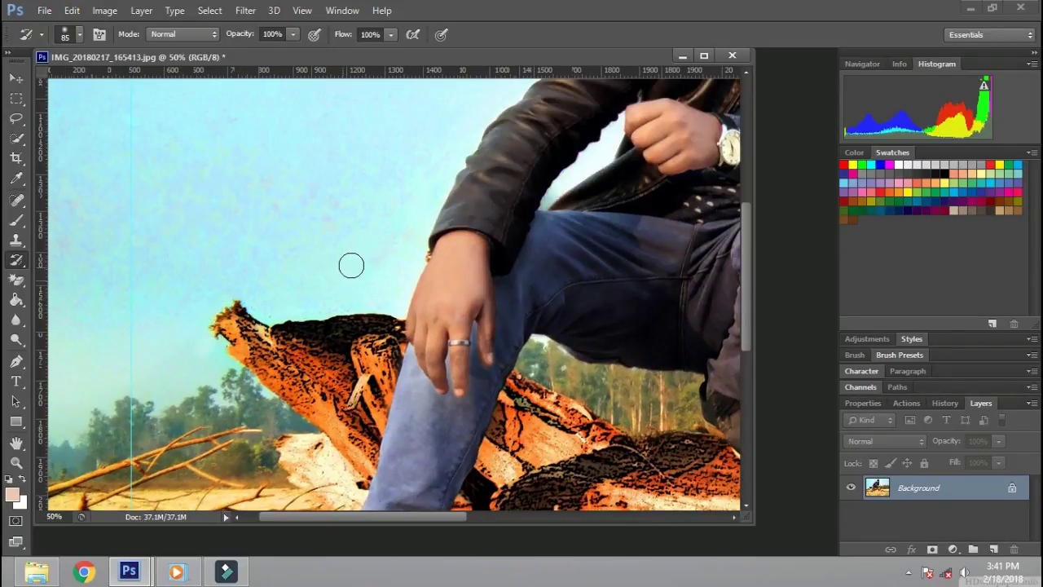
Step: Fit the photo in the window, save and close it, then reopen the saved file
key(ctrl+0)
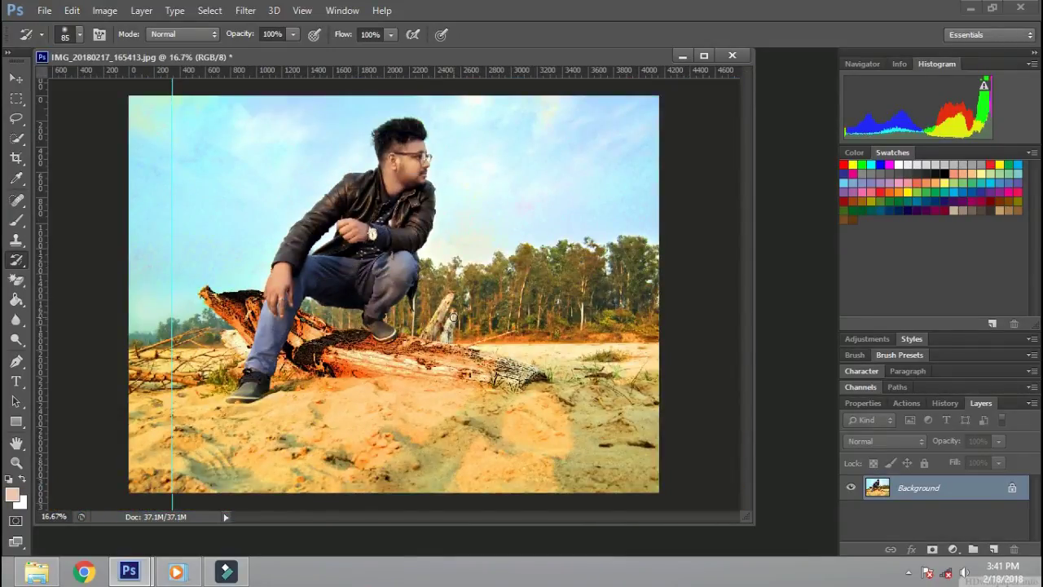
click(731, 56)
click(482, 214)
key(ctrl+o)
scroll(571, 326, down, 3)
double_click(656, 302)
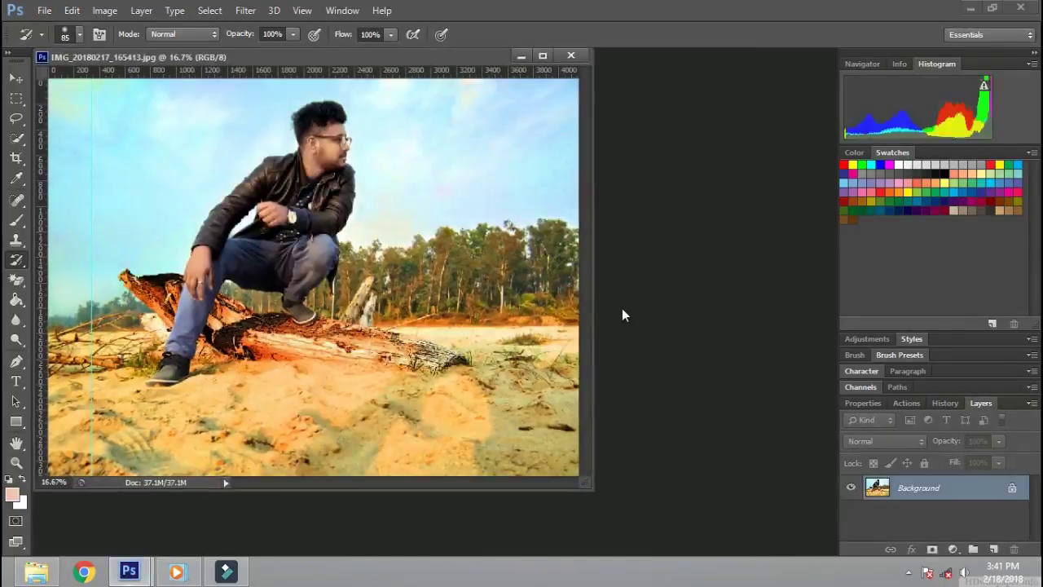
Step: Lasso the two tree stumps and apply Filter Gallery Poster Edges to them
click(357, 319)
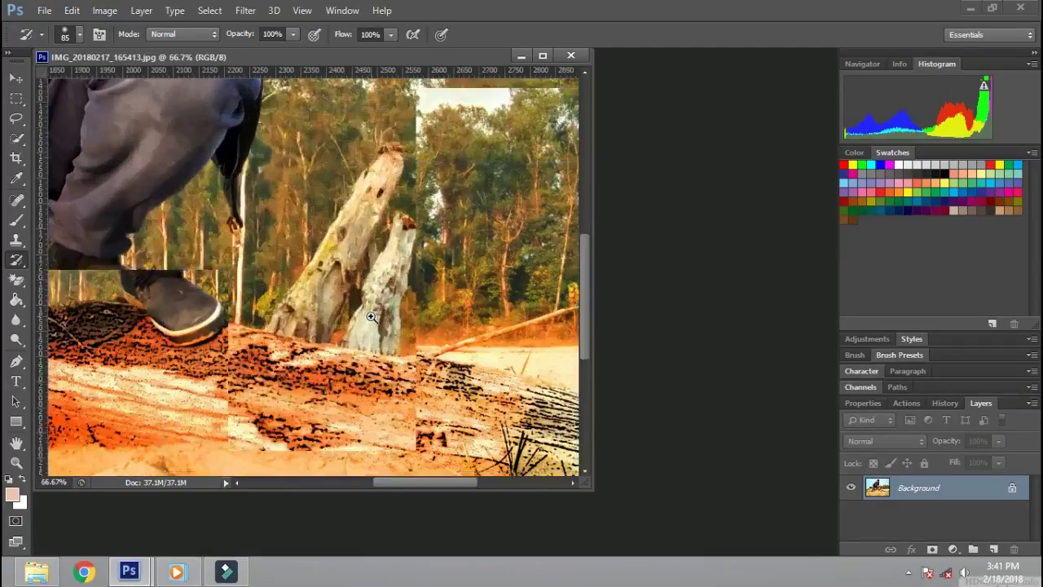
click(16, 119)
drag(242, 319, 371, 187)
drag(377, 413, 265, 411)
click(245, 11)
click(273, 68)
click(907, 45)
Step: Restore the original trees around the stump tops with a 24 px History Brush
click(16, 97)
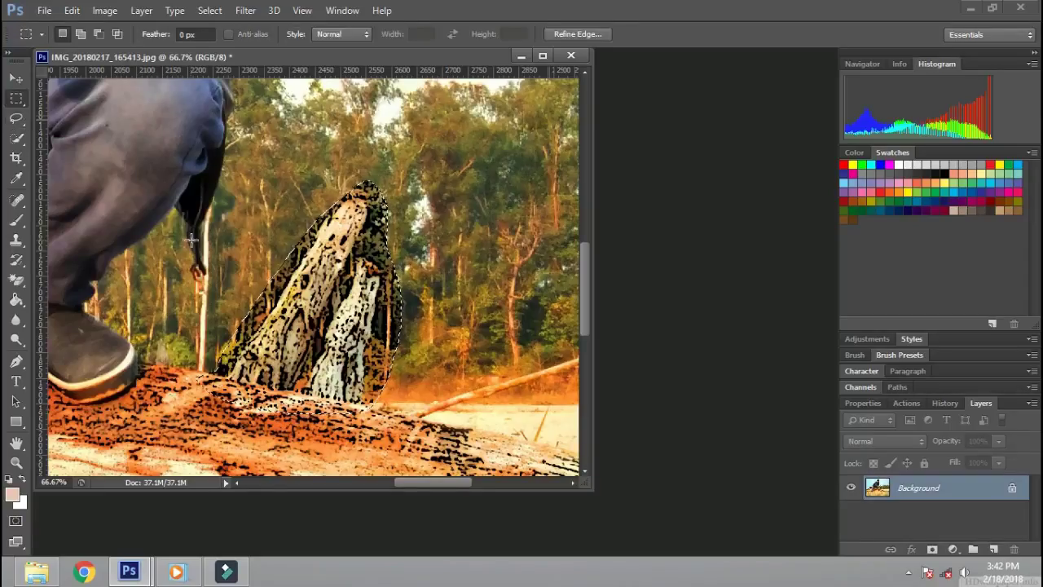
click(17, 259)
key(ctrl+plus)
key(ctrl+plus)
right_click(399, 245)
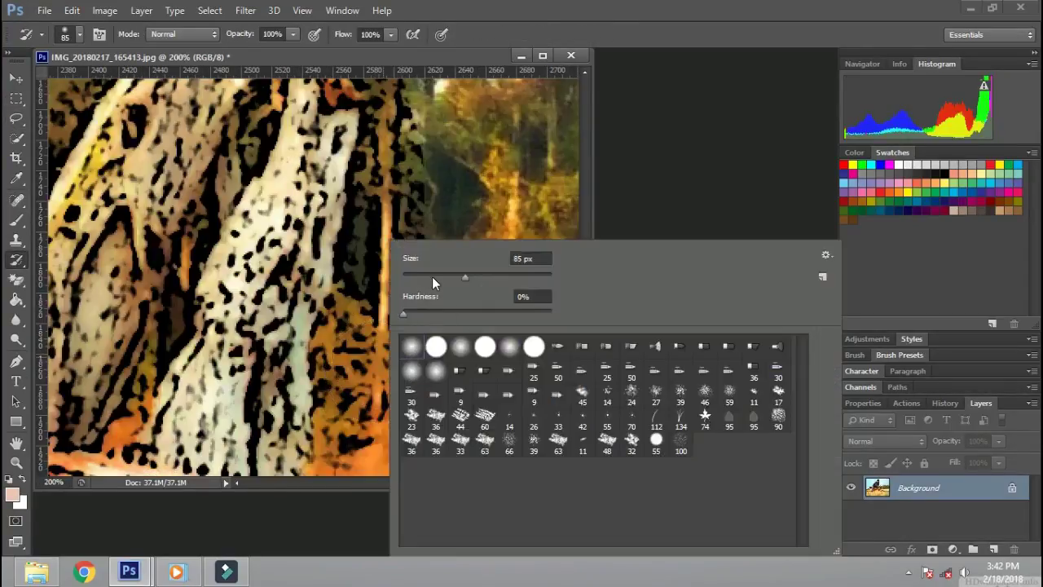
key(Escape)
scroll(371, 359, down, 5)
scroll(310, 285, left, 5)
scroll(256, 221, up, 3)
scroll(285, 280, up, 2)
scroll(285, 280, up, 3)
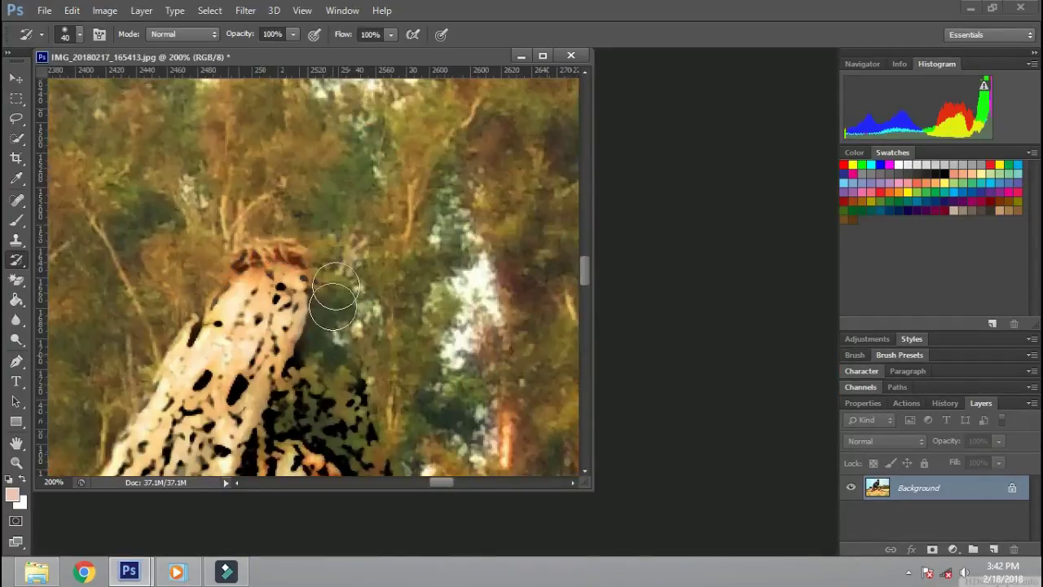
scroll(326, 296, down, 3)
right_click(413, 236)
key(Return)
mouse_move(305, 240)
mouse_down()
mouse_move(281, 318)
mouse_move(214, 407)
mouse_up()
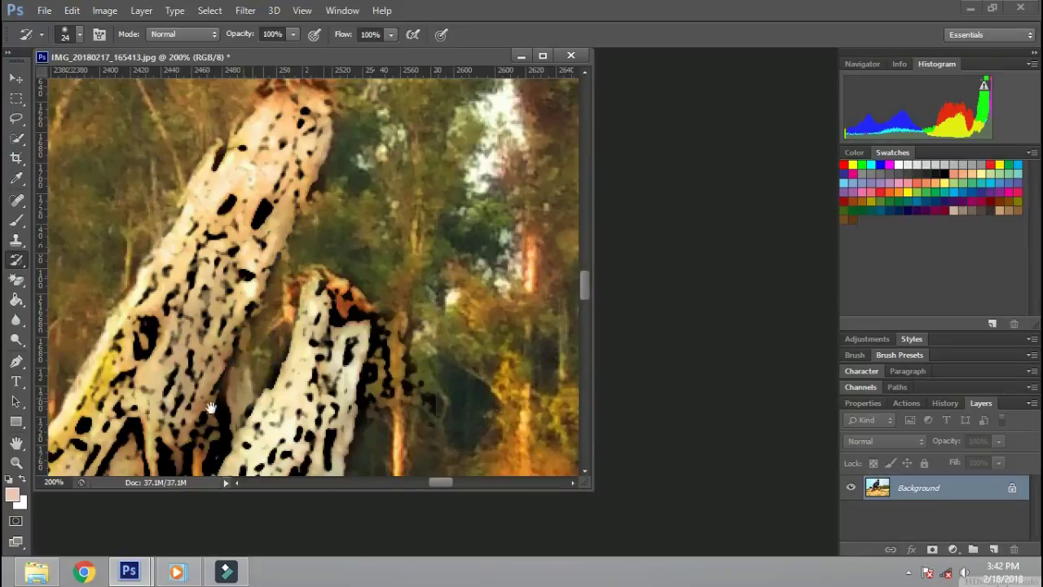
Step: Pan around the stumps to check the cleanup, then close the photo
scroll(321, 245, down, 3)
scroll(321, 212, left, 3)
scroll(321, 188, down, 5)
scroll(321, 188, left, 2)
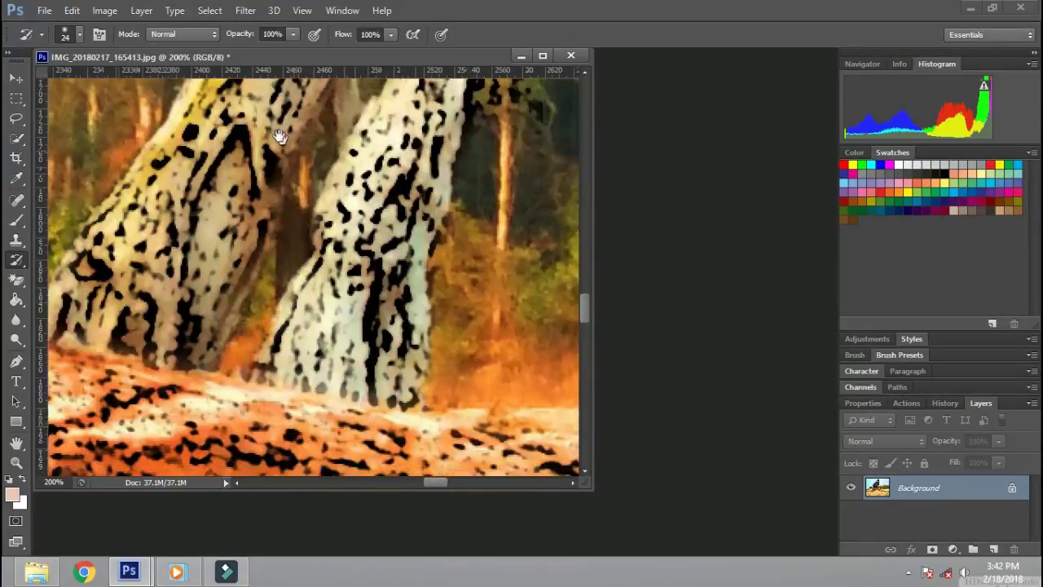
scroll(280, 135, down, 1)
scroll(280, 136, right, 1)
scroll(478, 186, up, 6)
scroll(478, 187, right, 2)
scroll(418, 293, down, 4)
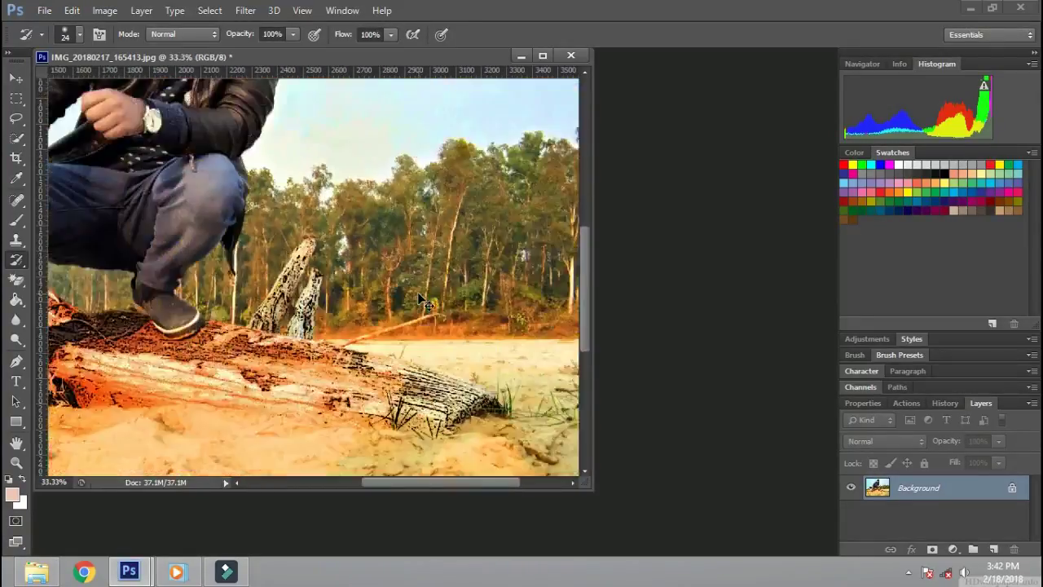
scroll(421, 300, down, 2)
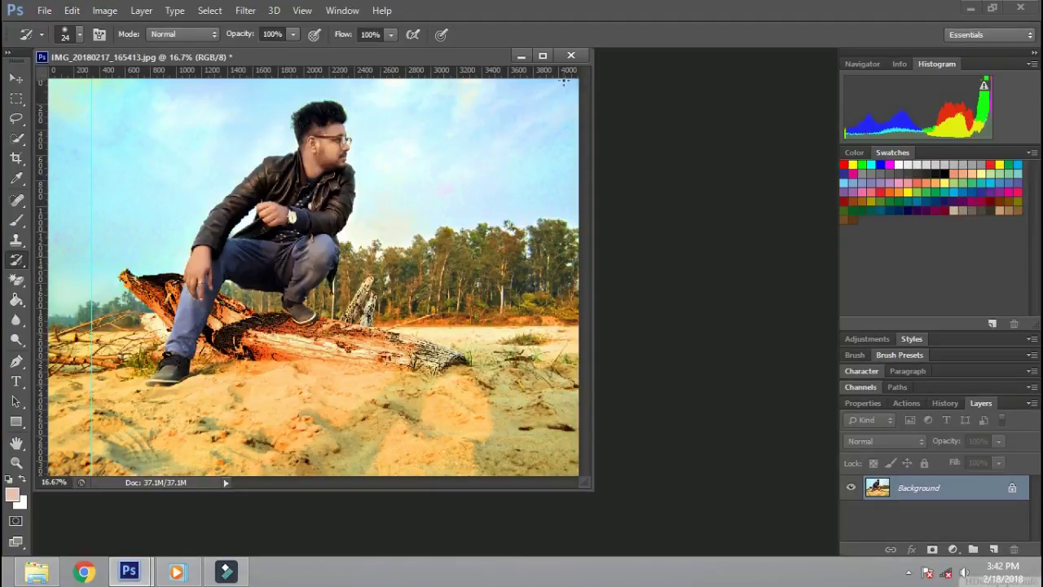
click(570, 55)
Step: Save the changes and reopen the photo
click(491, 217)
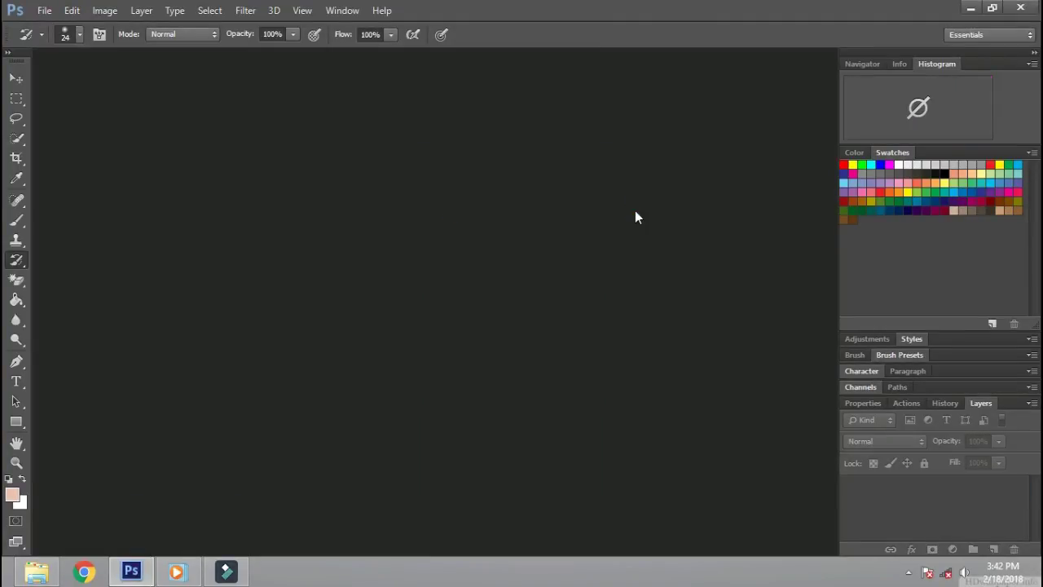
double_click(630, 215)
scroll(623, 206, down, 3)
double_click(657, 234)
Step: Lasso the shoe on the sand and darken it with a pulled-down Curves adjustment
scroll(245, 237, up, 2)
scroll(245, 236, up, 2)
key(l)
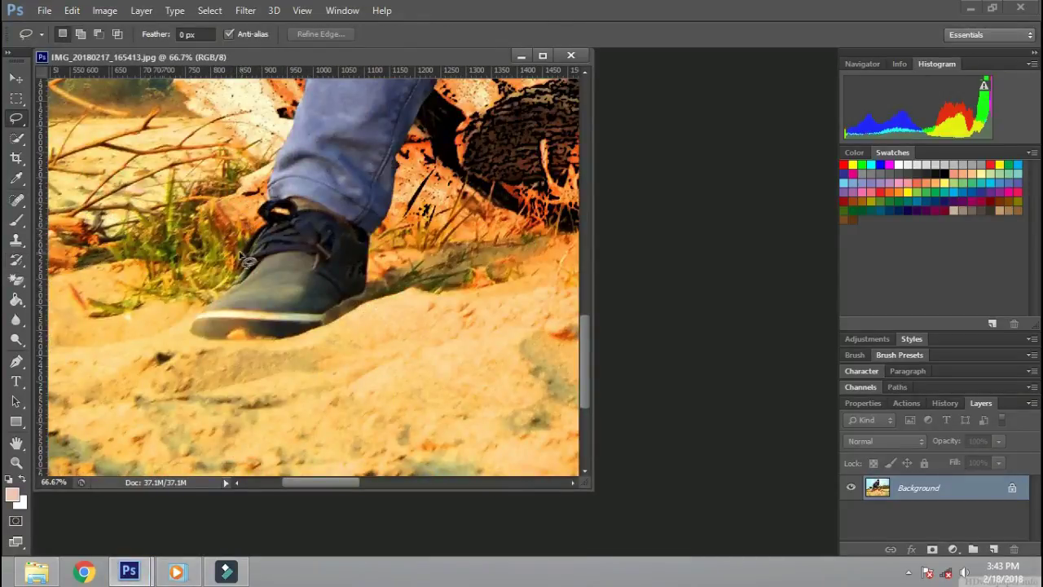
drag(245, 260, 152, 385)
key(ctrl+m)
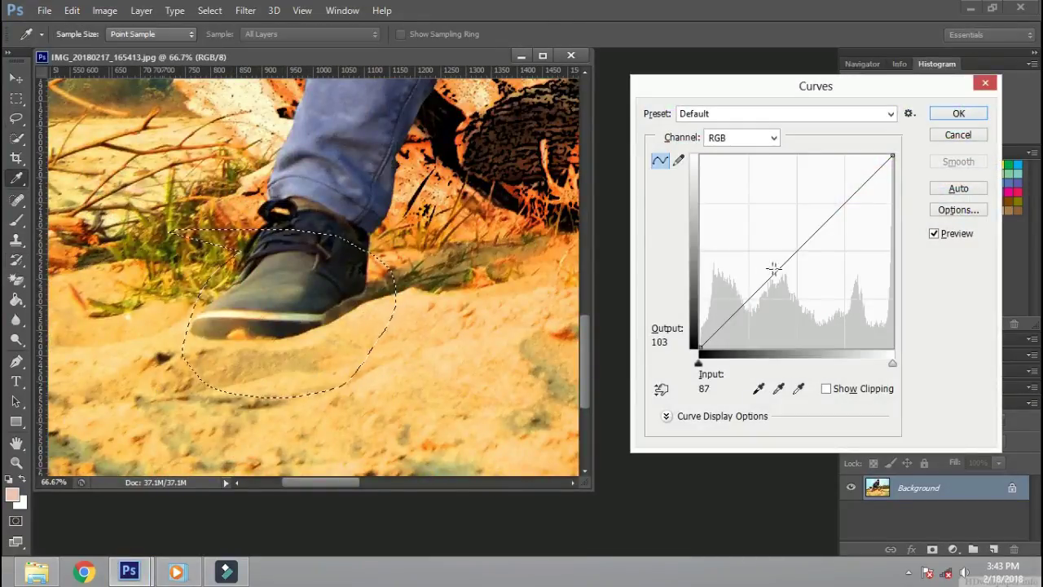
drag(773, 269, 790, 281)
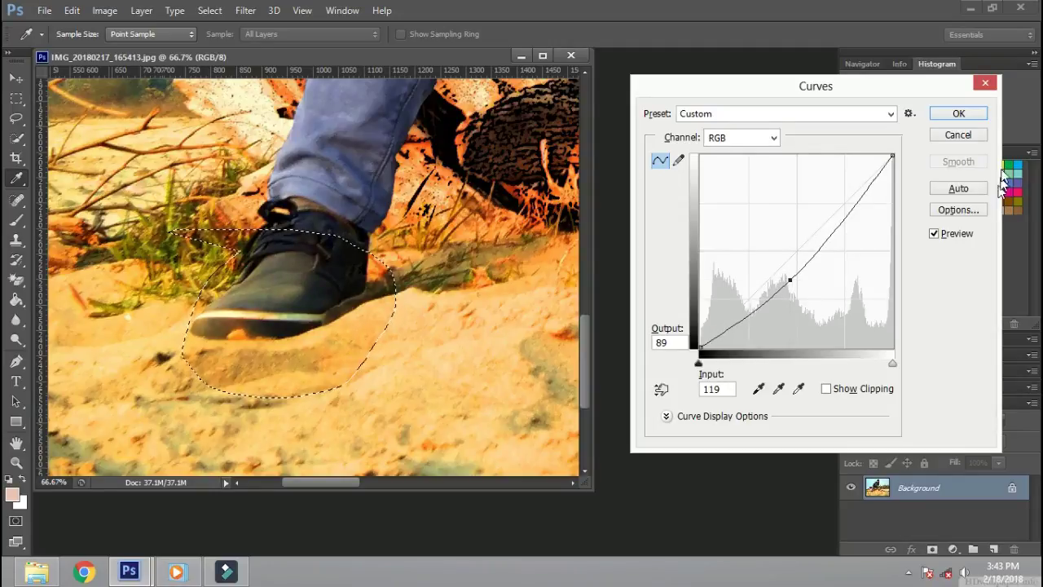
click(958, 113)
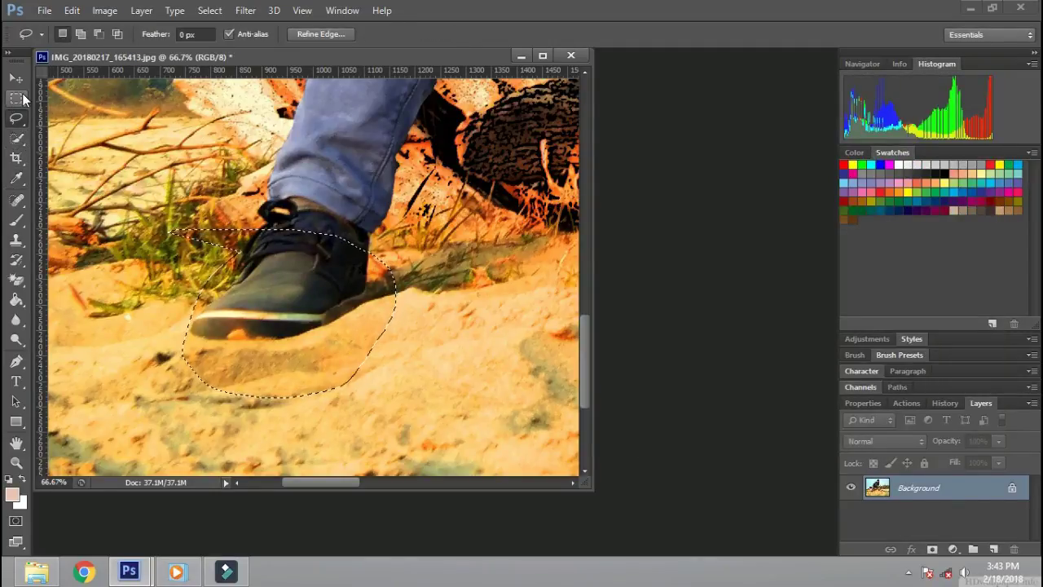
key(ctrl+d)
Step: Paint back the stray patterning around the shoe with the History Brush
click(16, 138)
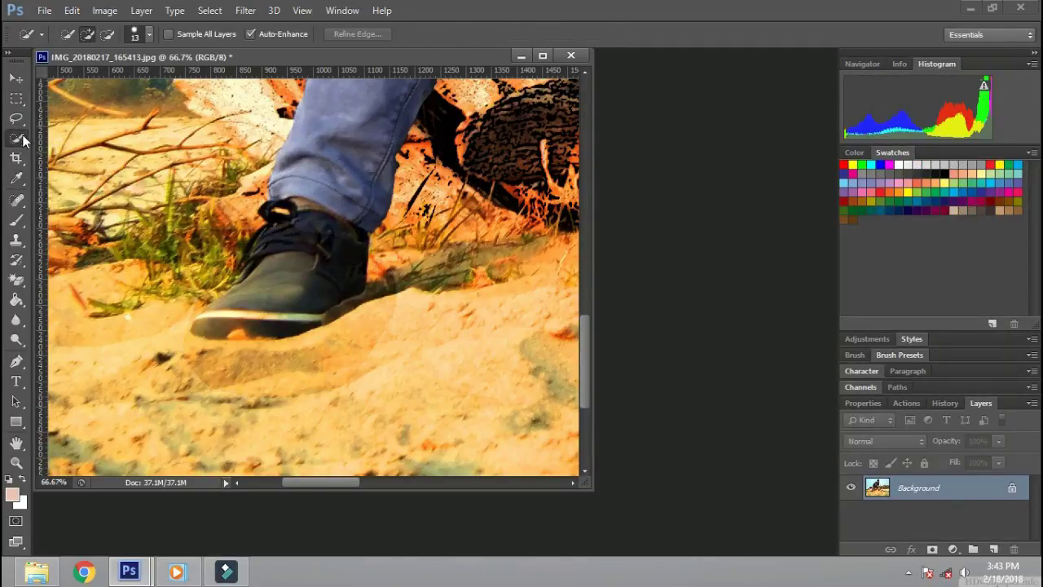
click(18, 261)
right_click(389, 303)
key(Return)
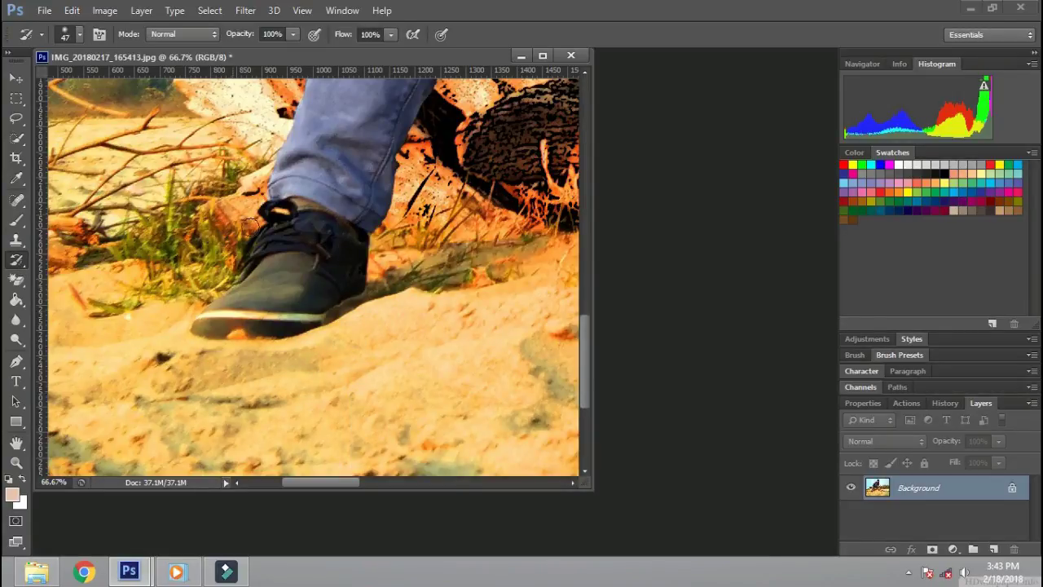
drag(451, 305, 277, 338)
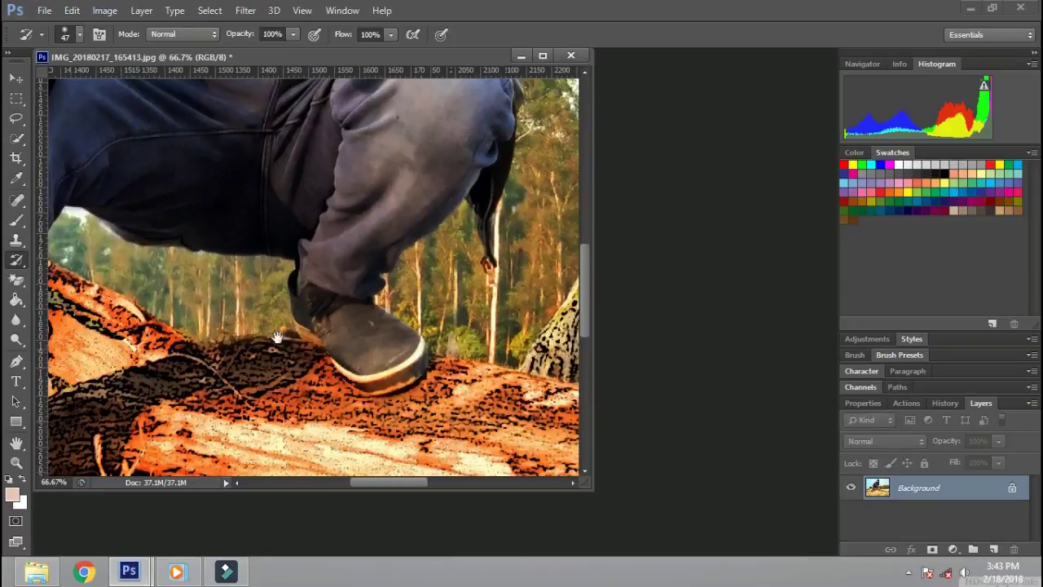
Step: Lasso the shoe resting on the log, darken it with Curves, and deselect
click(17, 122)
drag(367, 292, 245, 383)
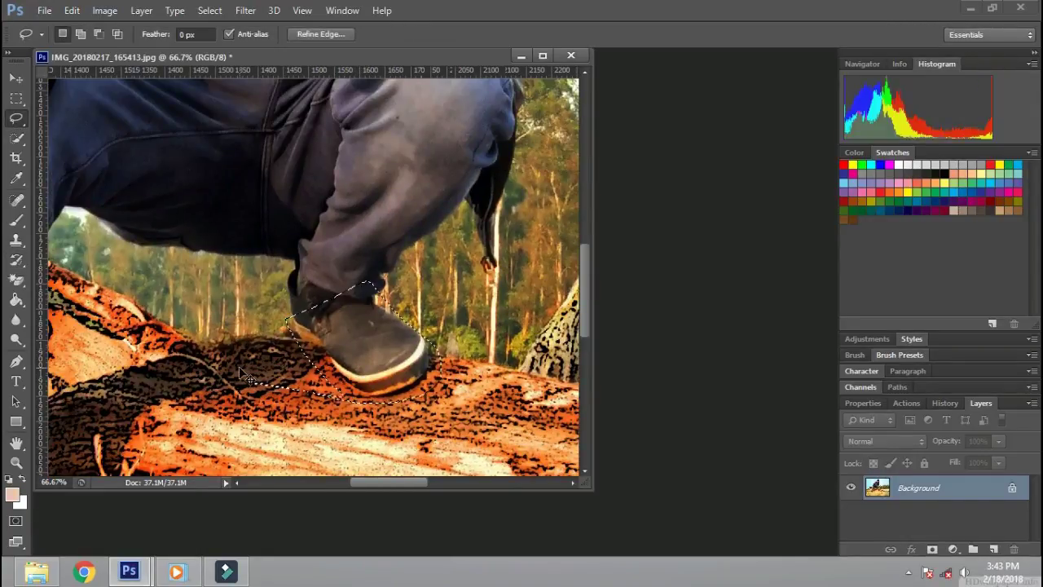
key(i)
key(ctrl+m)
drag(810, 255, 806, 269)
click(956, 114)
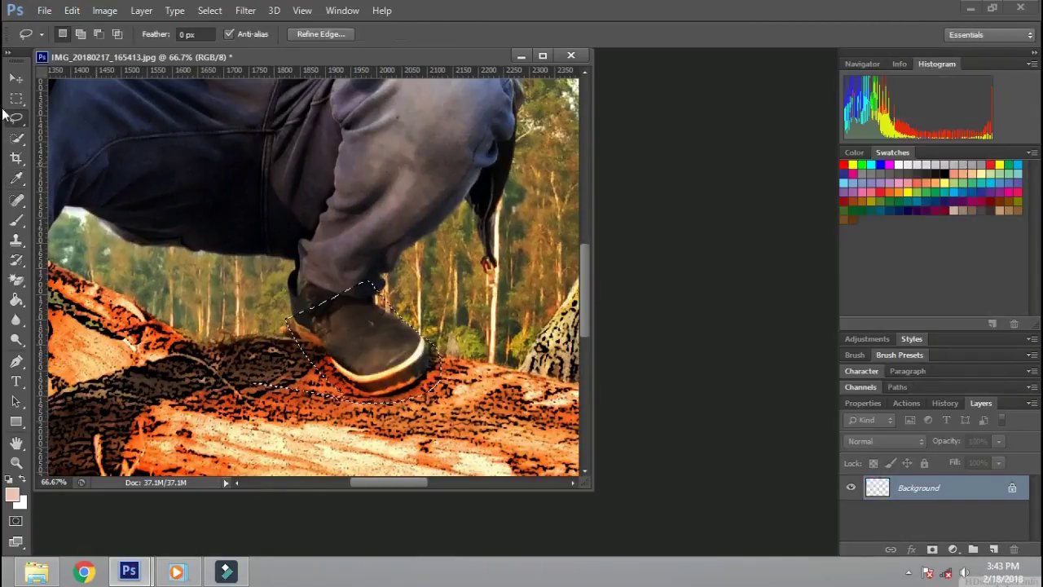
key(ctrl+d)
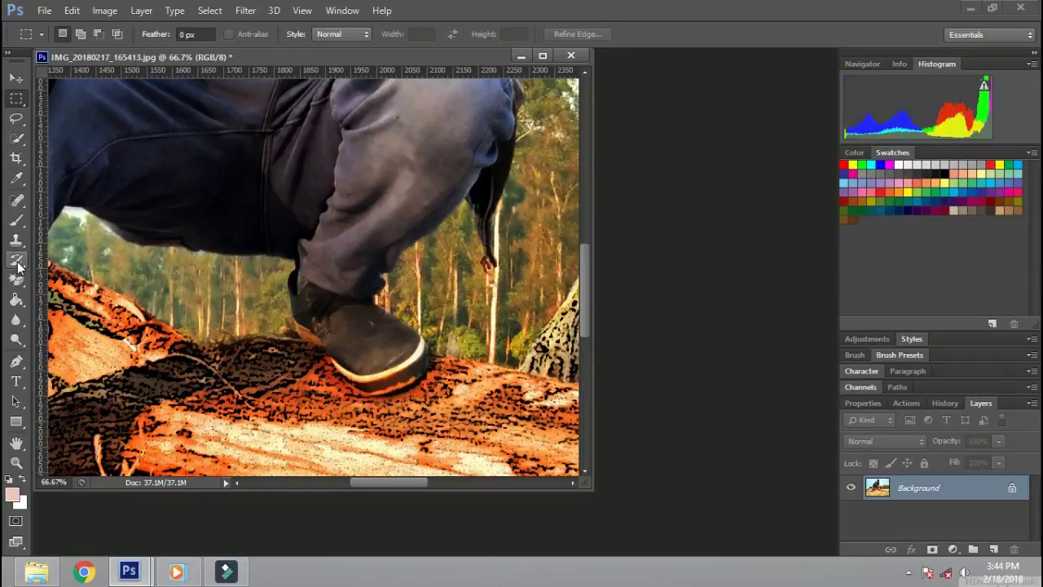
click(17, 259)
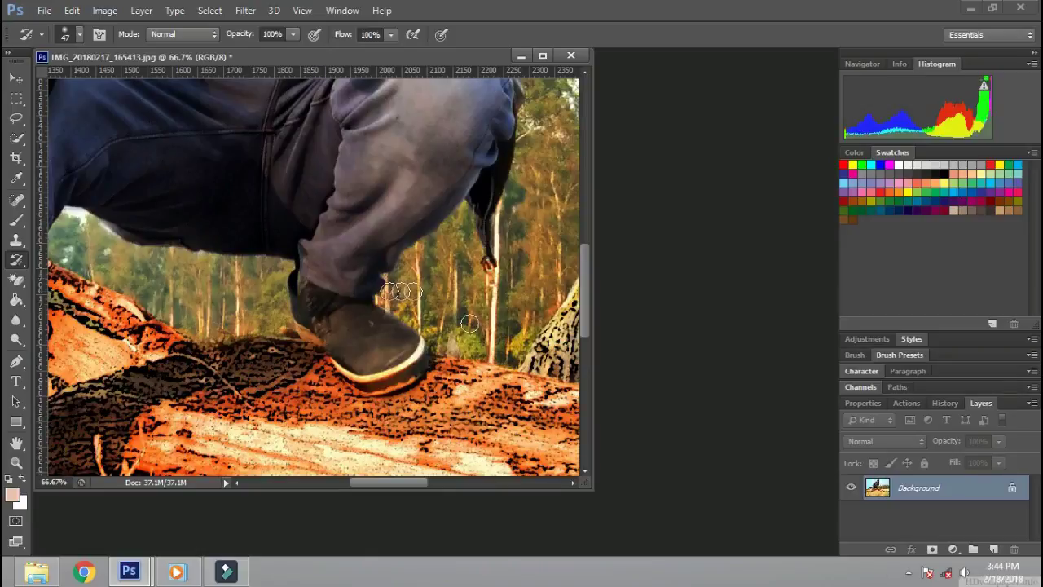
key(ctrl+minus)
key(ctrl+minus)
key(ctrl+minus)
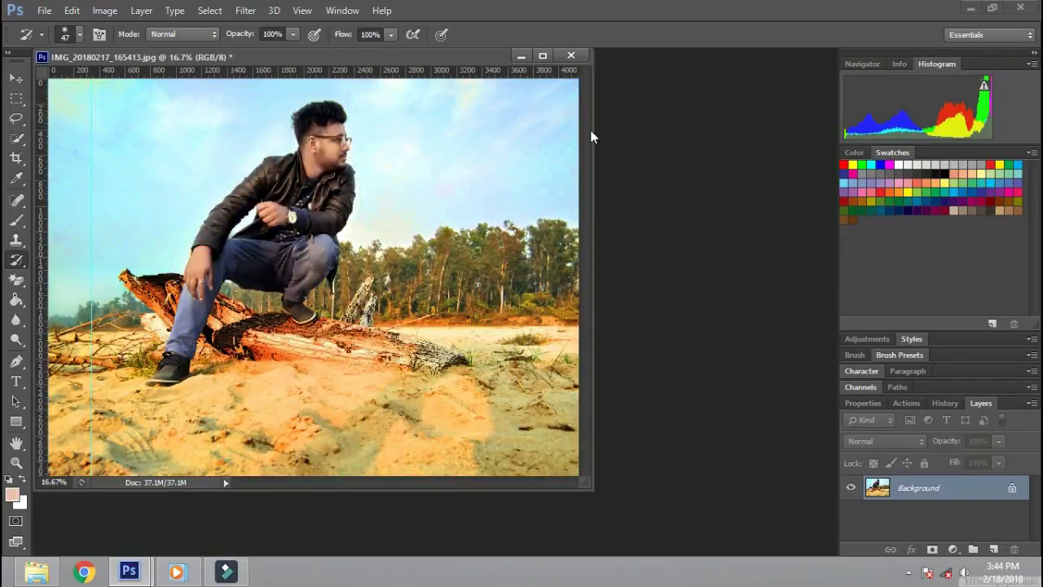
Step: Close the photo without saving and reopen it
click(572, 56)
click(557, 219)
double_click(607, 198)
double_click(450, 265)
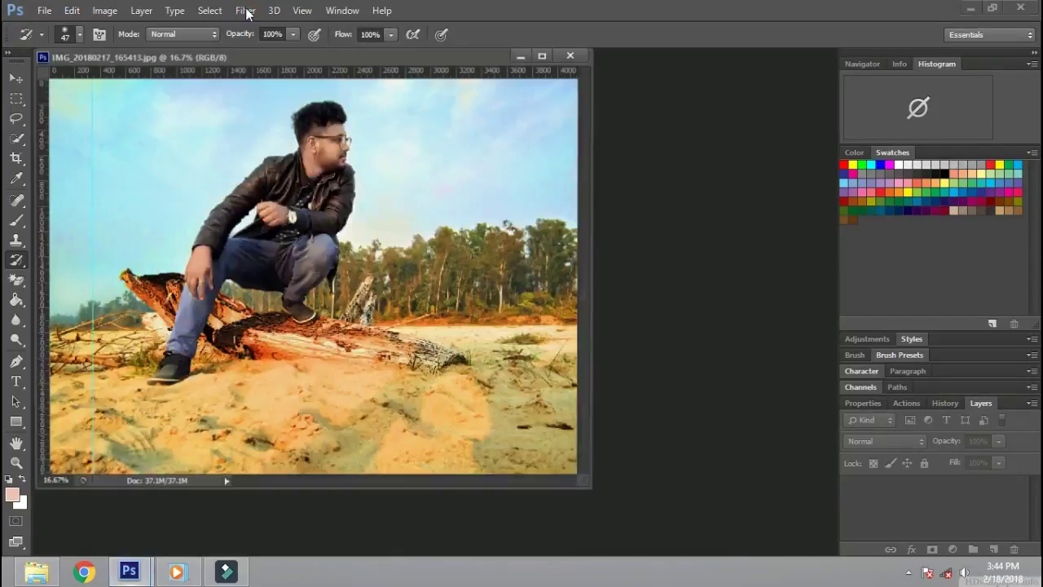
Step: Apply a Lens Correction custom vignette of -63 to darken the photo's edges
click(245, 10)
click(287, 95)
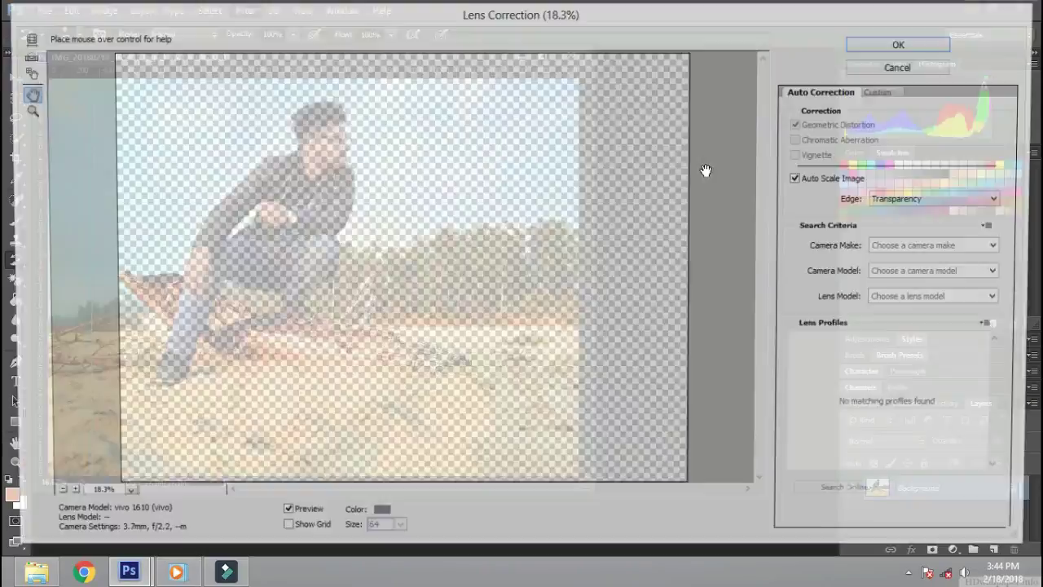
click(886, 91)
drag(904, 324, 846, 330)
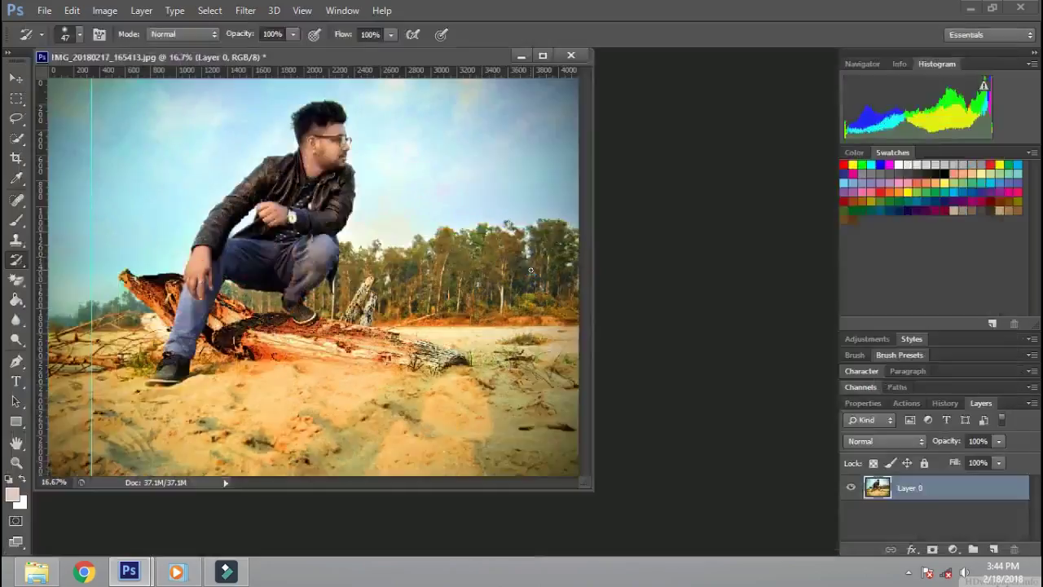
right_click(903, 489)
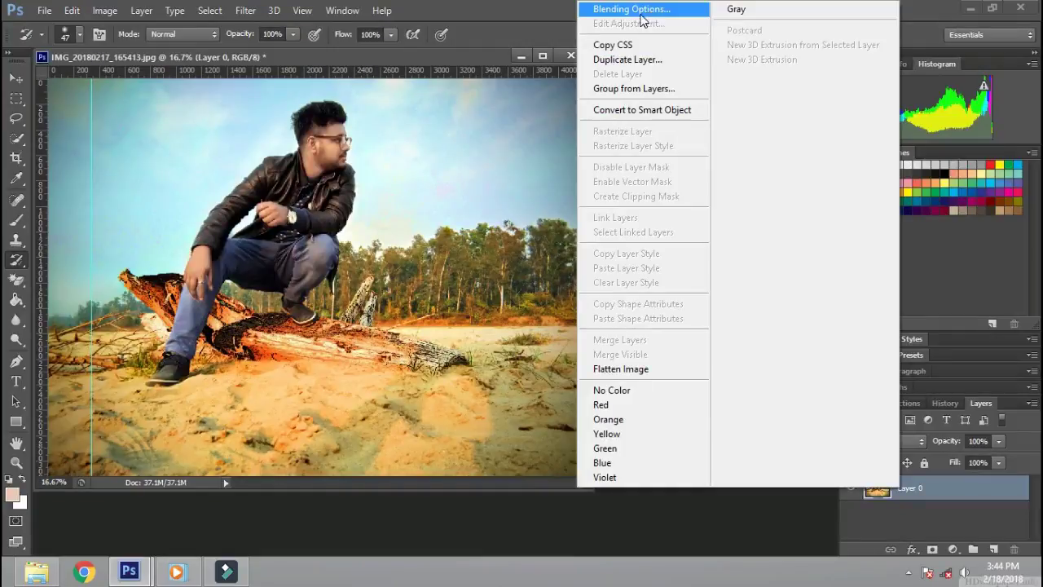
Step: Duplicate the photo layer and add an Inner Glow effect to Layer 0 copy
click(625, 57)
click(647, 173)
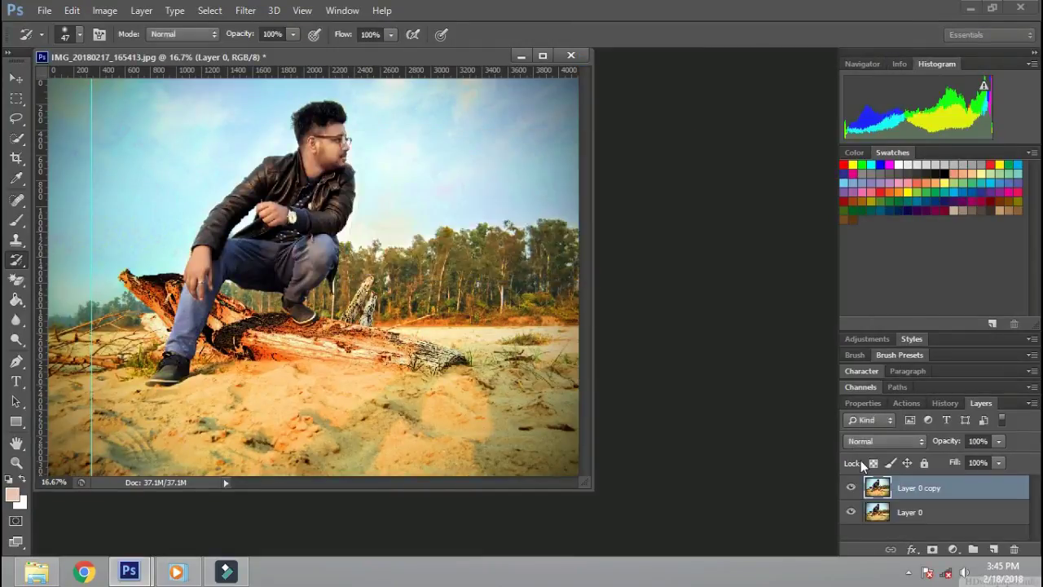
right_click(917, 487)
click(618, 78)
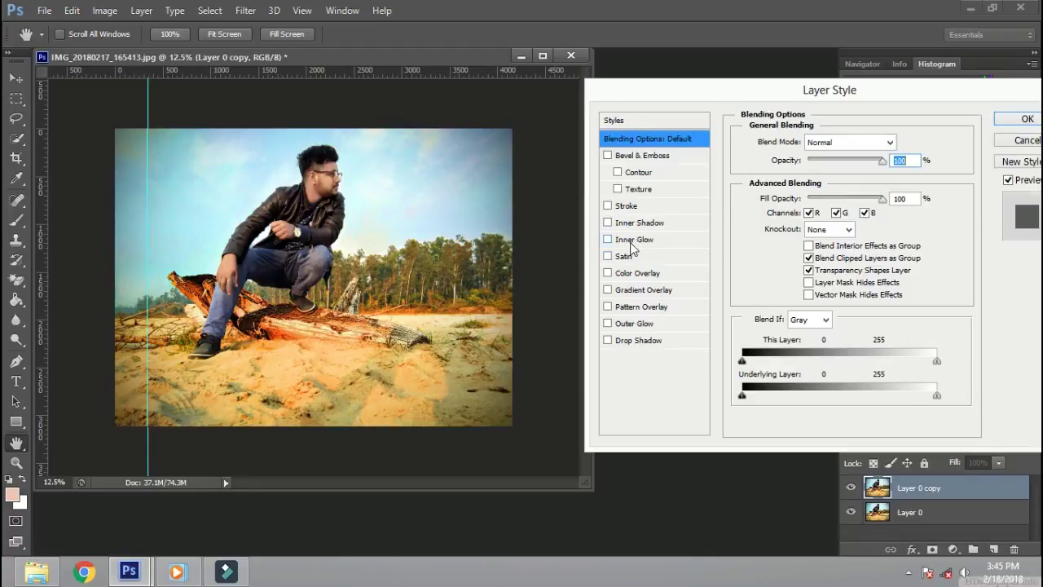
click(634, 239)
Step: Set the inner glow to noise 0, choke 41%, opacity 100% and white colour
text(0)
click(826, 271)
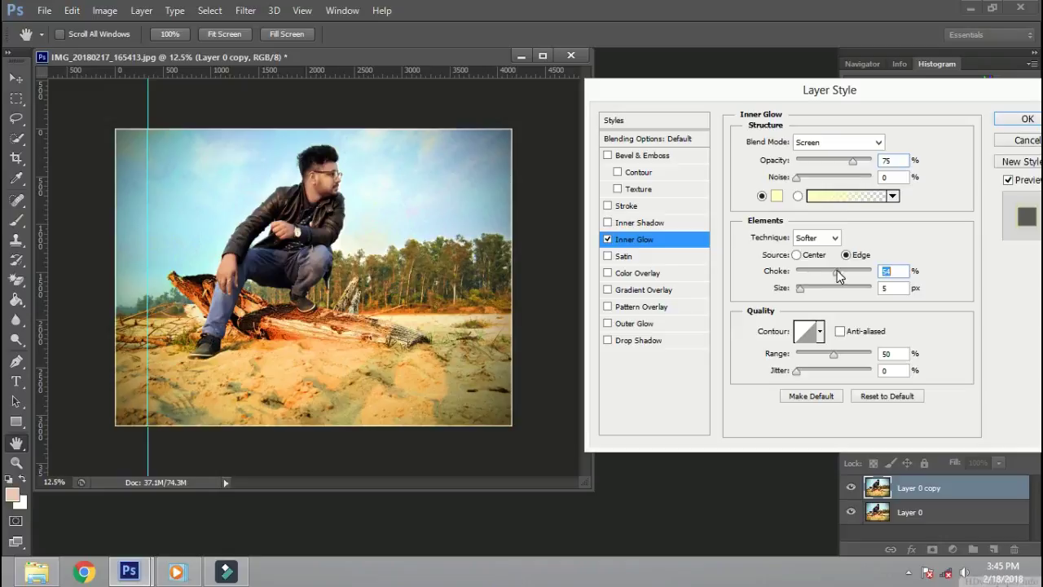
drag(853, 160, 870, 161)
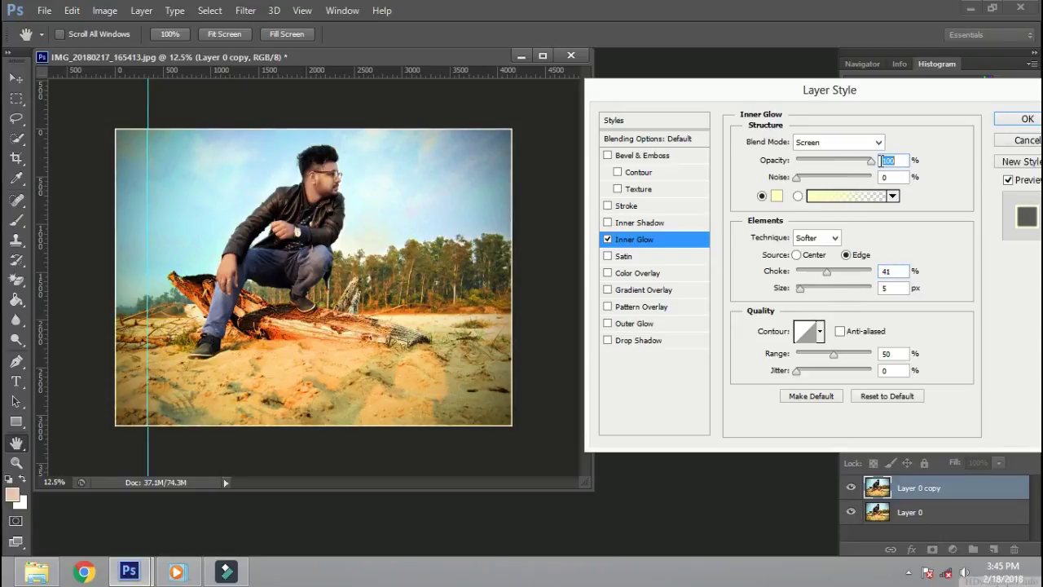
click(776, 196)
drag(633, 175, 602, 155)
click(966, 165)
click(1009, 122)
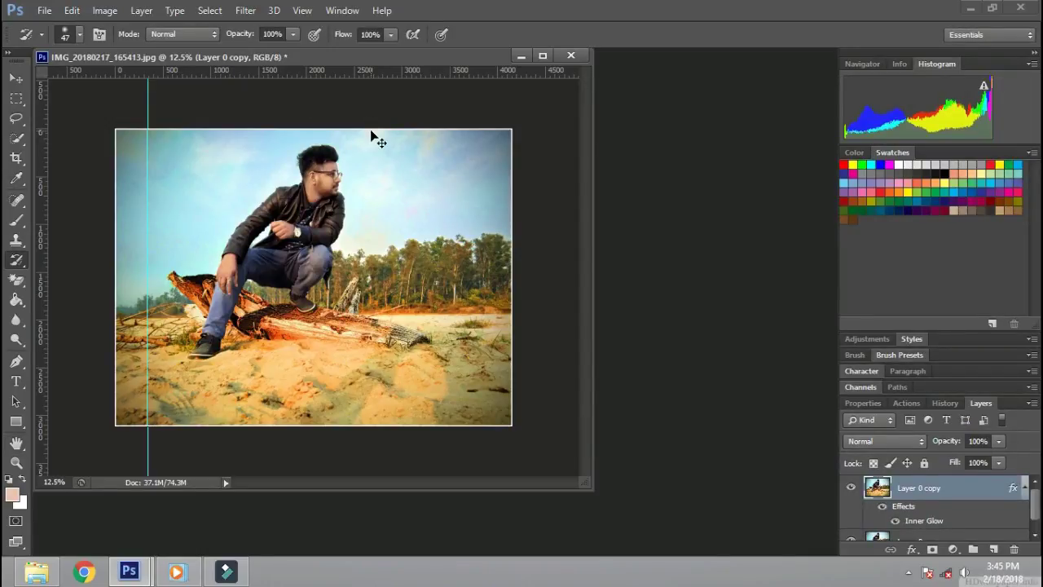
Step: Save the glowing photo as a JPEG over IMG_20180217_165413.jpg, accepting High-quality options
key(ctrl+alt+shift+a)
click(657, 343)
key(ctrl+shift+s)
click(561, 364)
key(j)
key(Return)
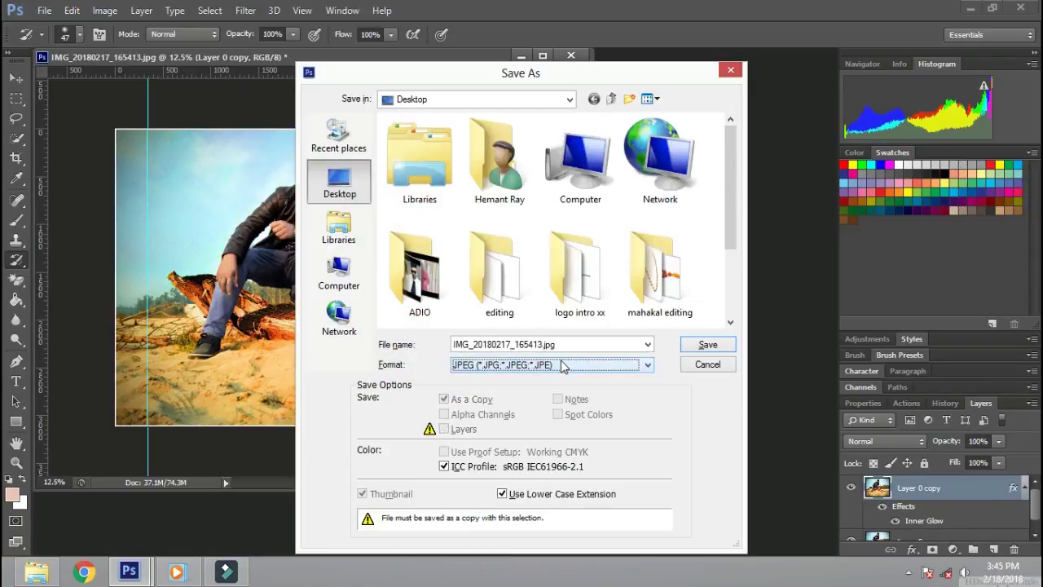
drag(730, 245, 728, 324)
click(708, 344)
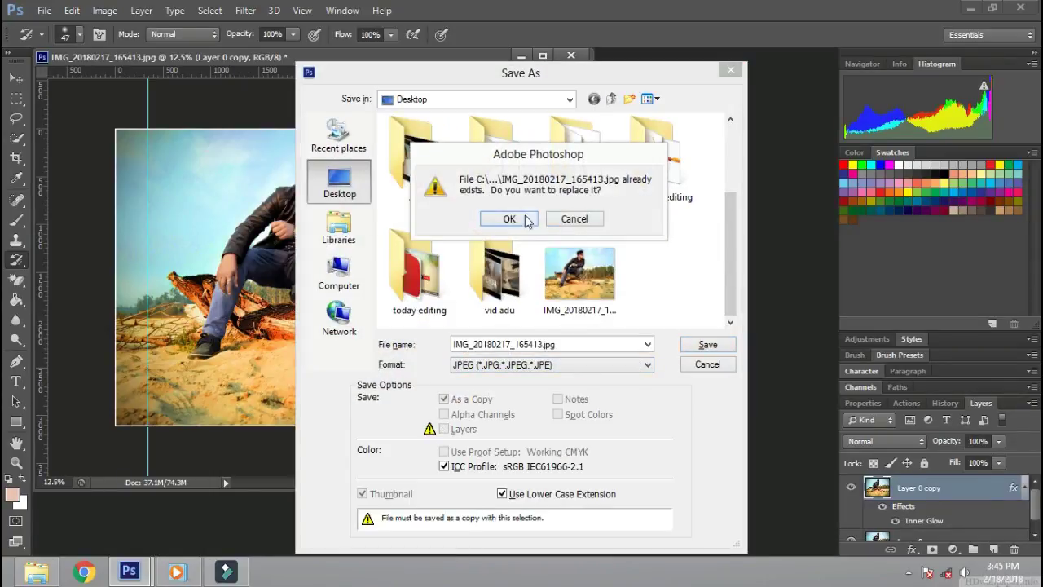
click(508, 217)
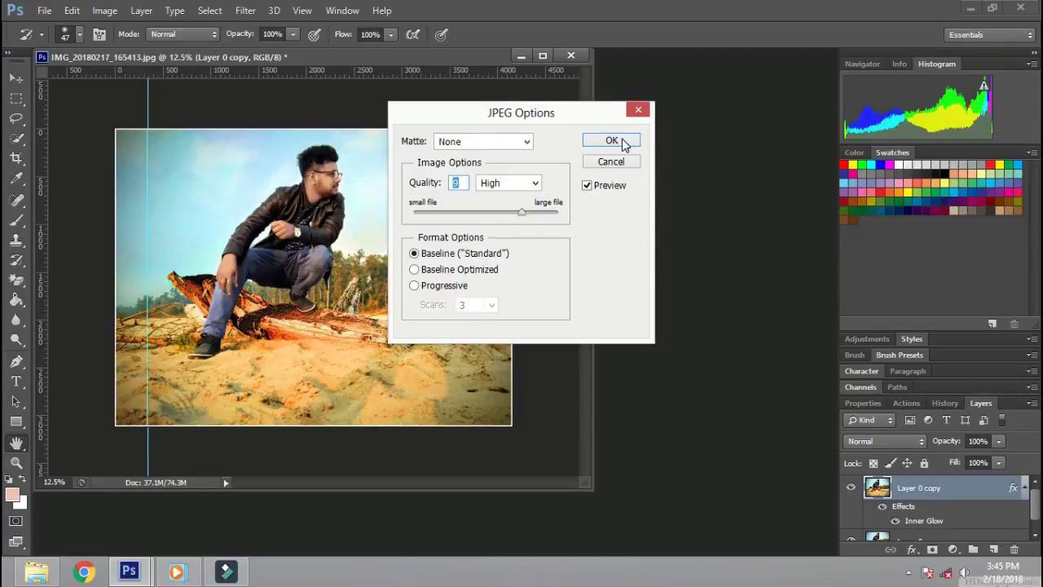
click(624, 143)
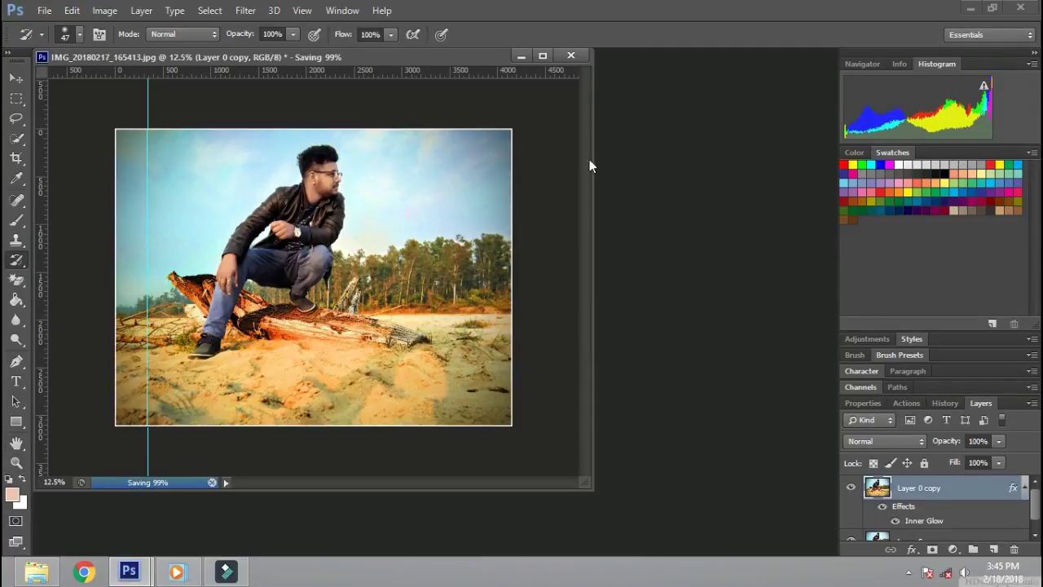
Step: Close the layered document without saving, then reopen the saved JPEG photo
click(573, 55)
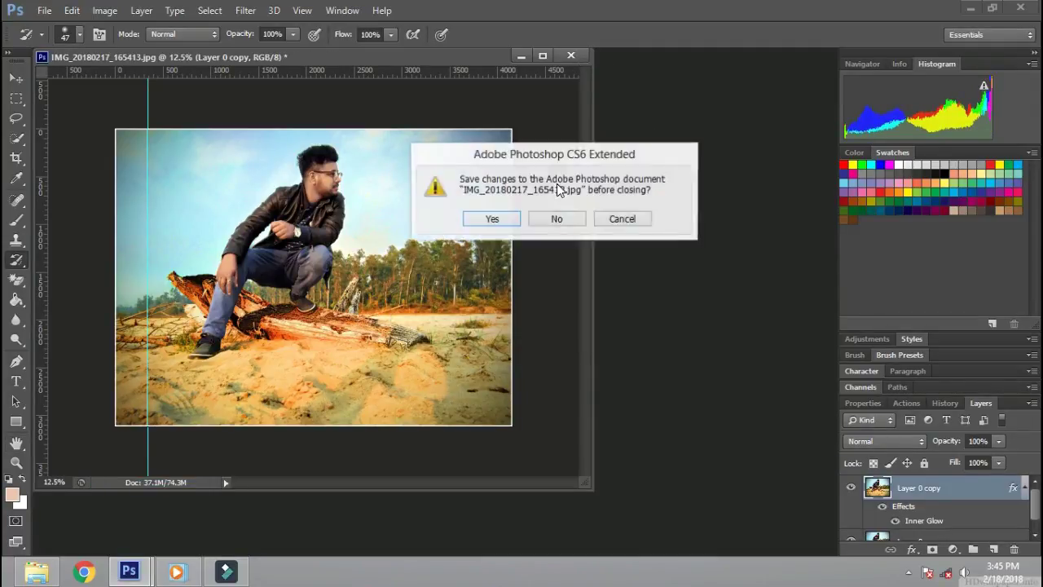
click(555, 217)
key(ctrl+o)
key(Escape)
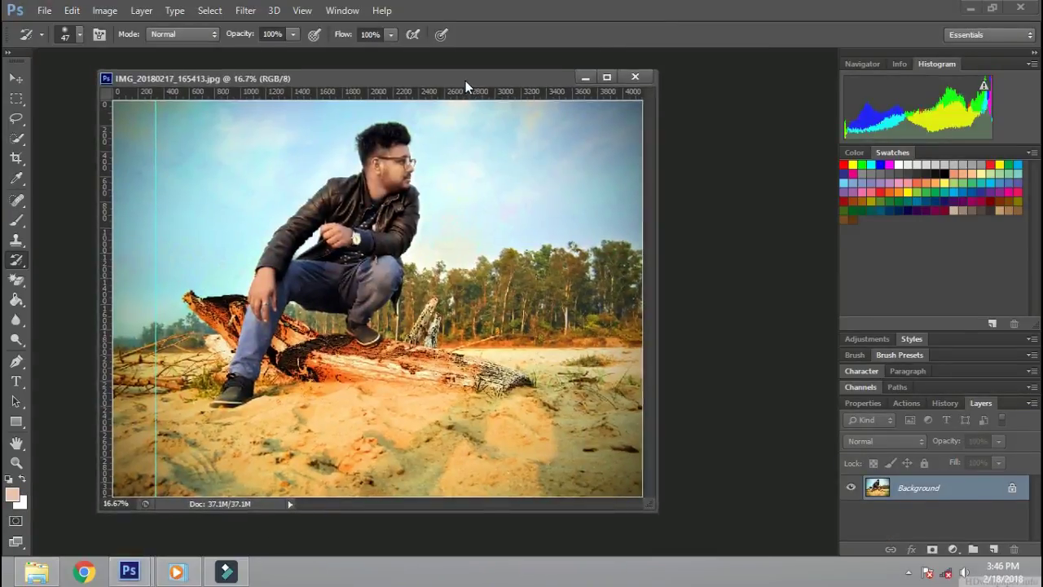
Step: Copy the MHD Editor logo from LOGO.png onto the photo, then close LOGO.png
key(ctrl+o)
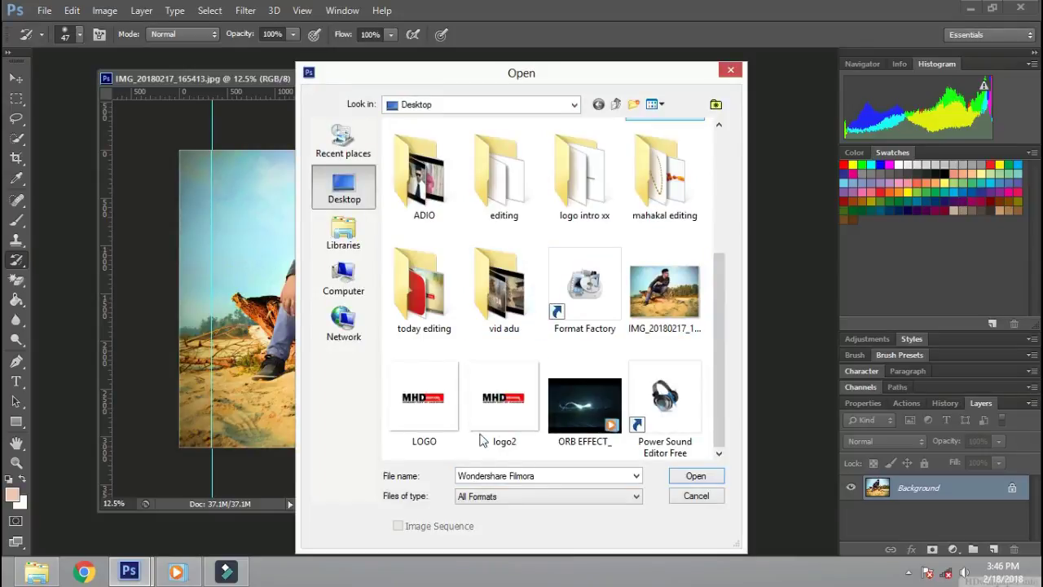
click(437, 404)
key(v)
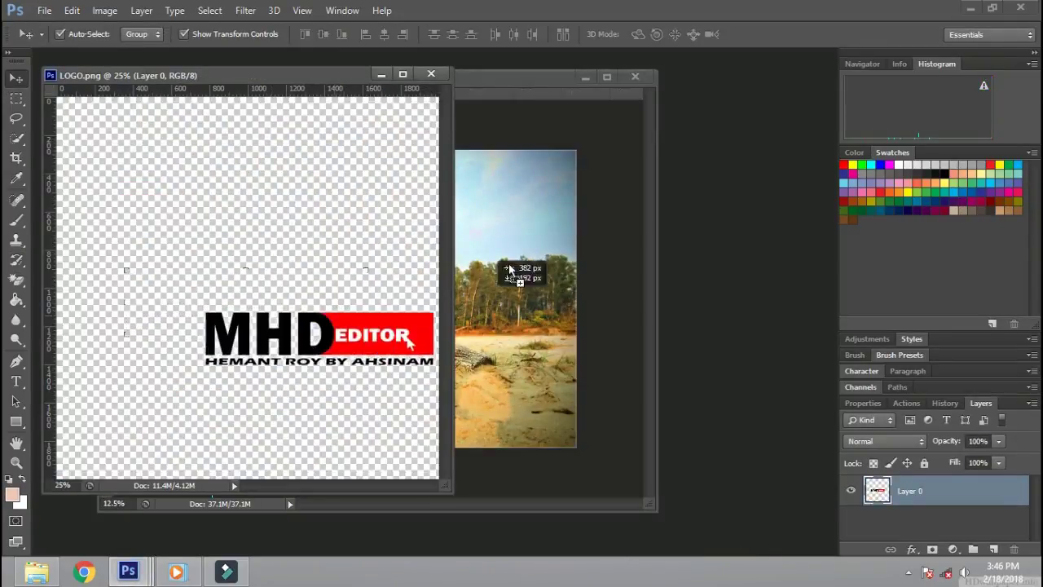
drag(245, 300, 530, 275)
click(106, 275)
click(432, 74)
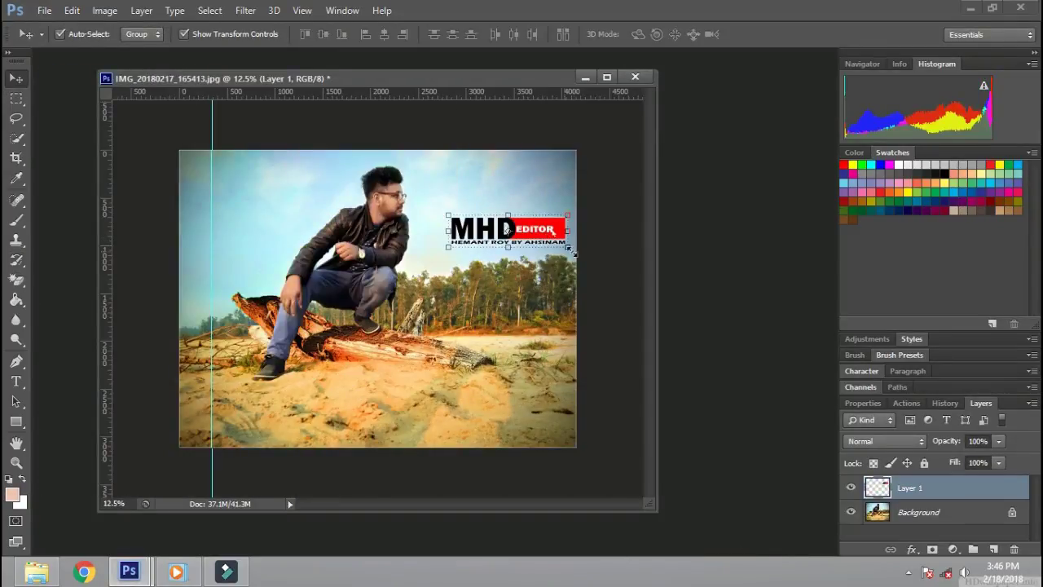
Step: Scale the logo down and place it in the photo's bottom-right corner
key(ctrl+t)
mouse_move(568, 247)
mouse_down()
mouse_move(501, 234)
mouse_move(555, 437)
mouse_move(530, 424)
mouse_move(513, 435)
mouse_up()
scroll(531, 424, up, 1)
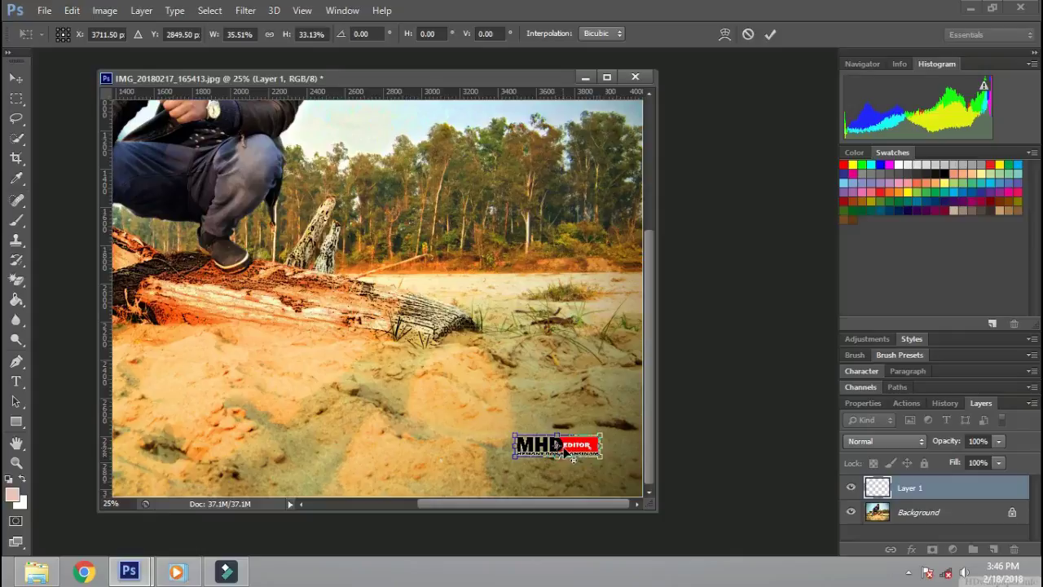
key(Return)
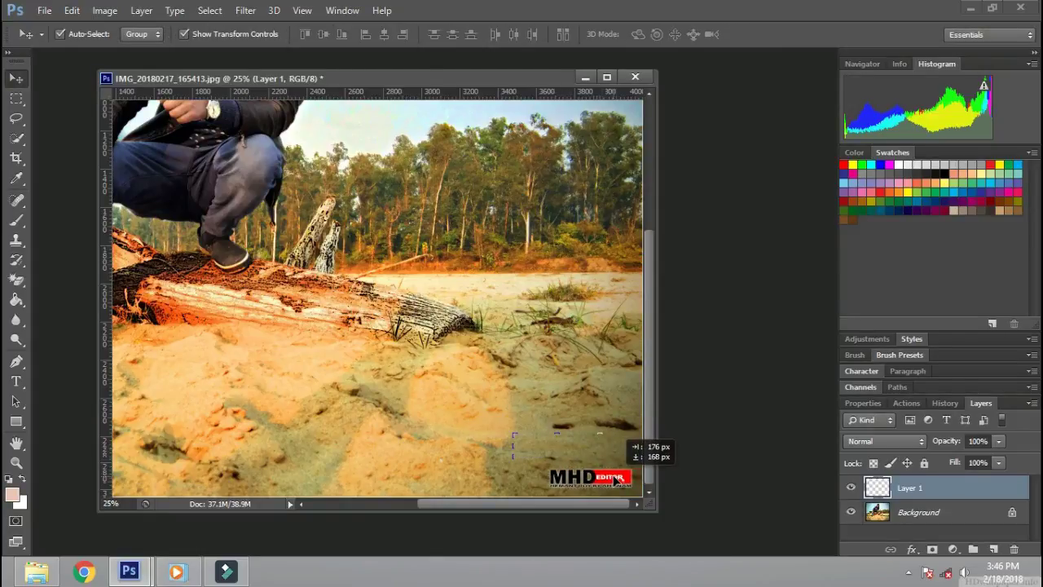
drag(588, 445, 623, 478)
click(575, 379)
scroll(570, 372, down, 1)
Step: Start saving the logo-marked photo as a JPEG over the existing file
key(ctrl+shift+s)
click(570, 369)
key(j)
key(Return)
click(707, 344)
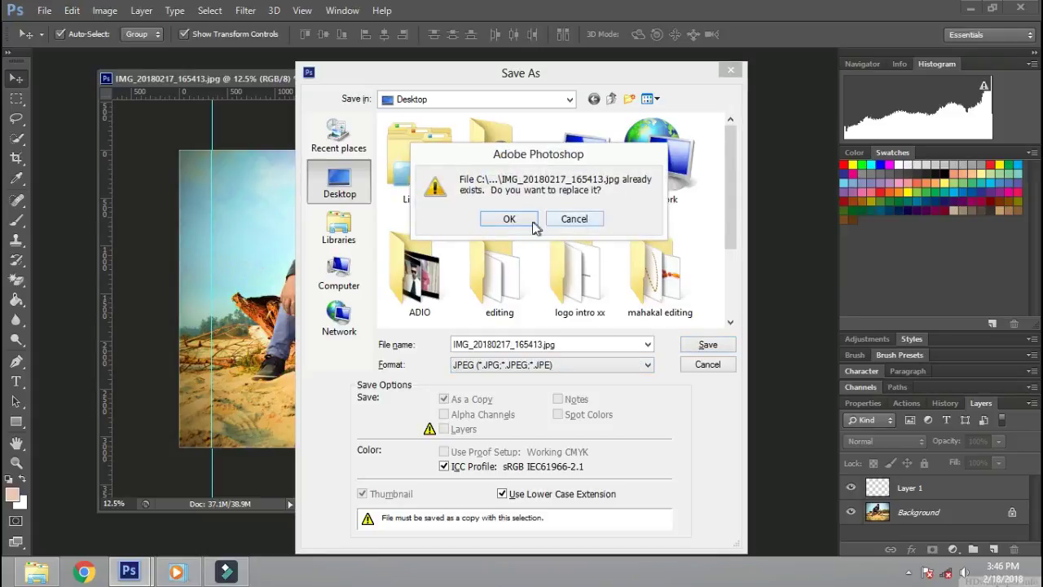
Step: Confirm replacing the existing JPEG and accept the JPEG quality settings
click(528, 222)
click(608, 141)
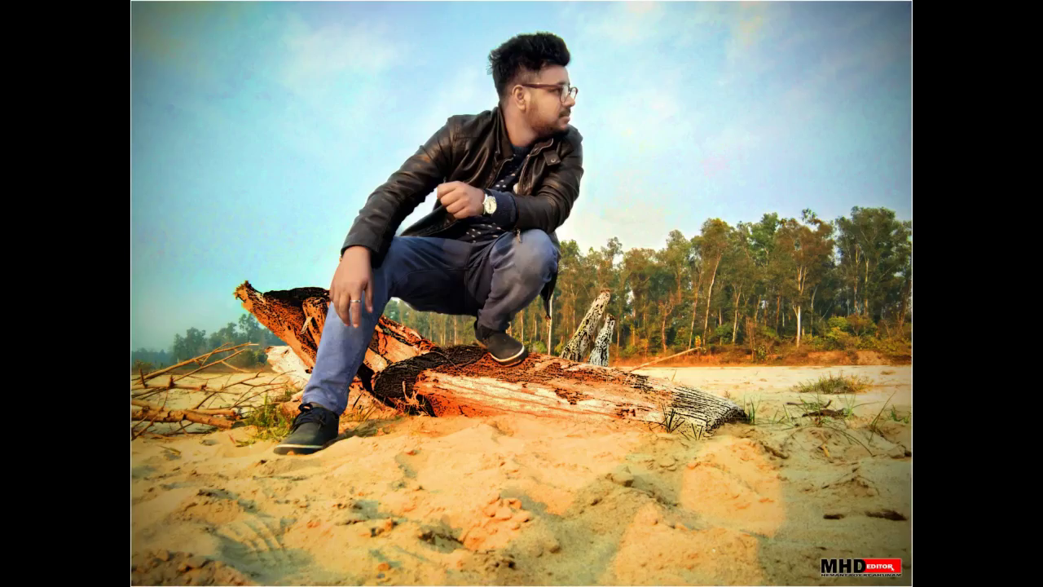